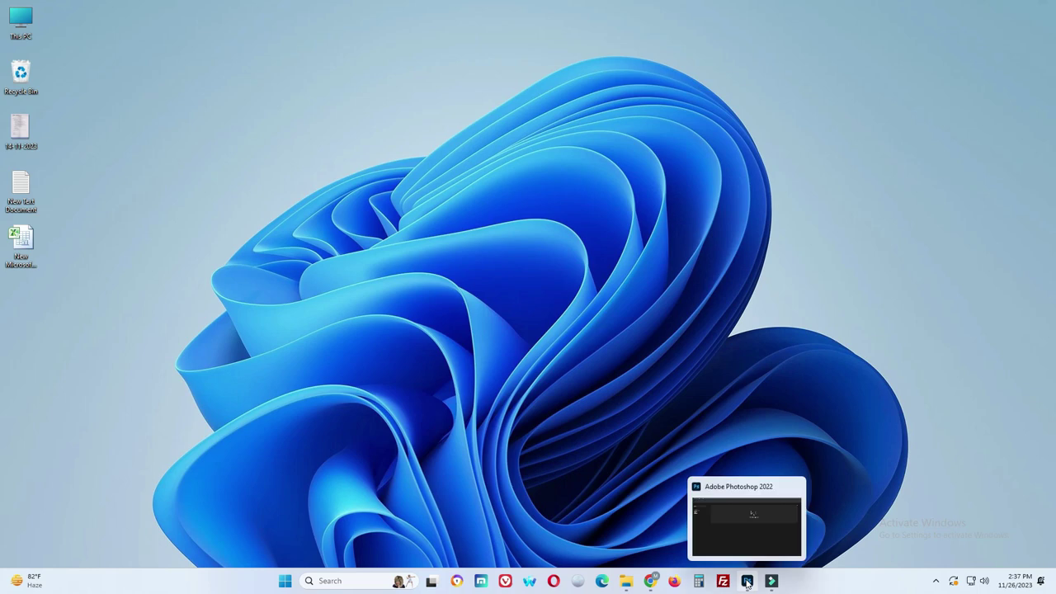
# Restore the running Photoshop 2022 window from its taskbar thumbnail to show the Home screen
pyautogui.click(743, 538)
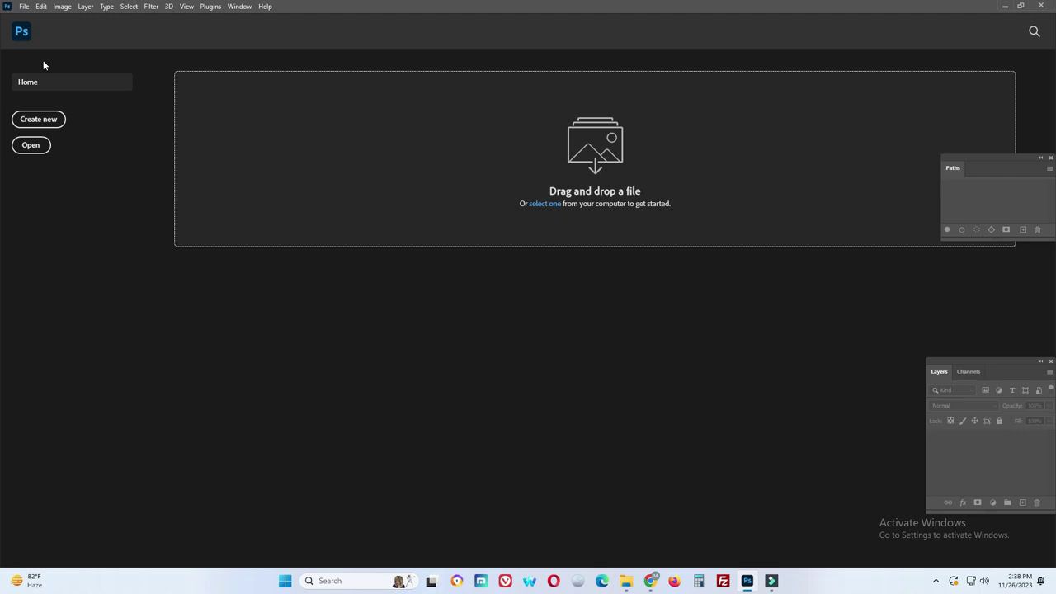
# Open the Sunglasses image from the Basic clipping Path folder
pyautogui.click(23, 7)
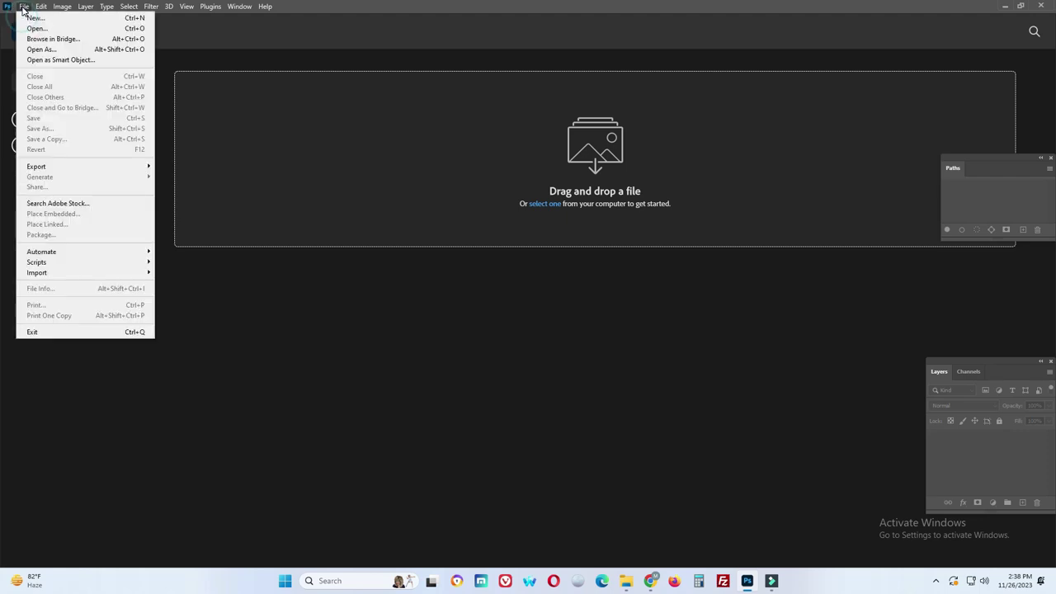
pyautogui.click(35, 29)
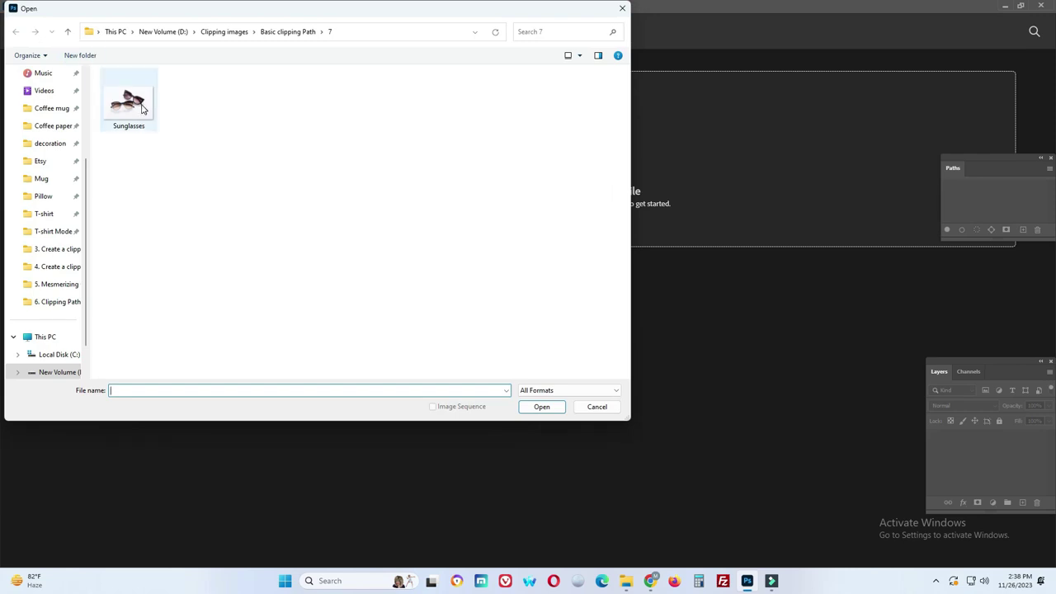
pyautogui.click(141, 106)
pyautogui.click(548, 409)
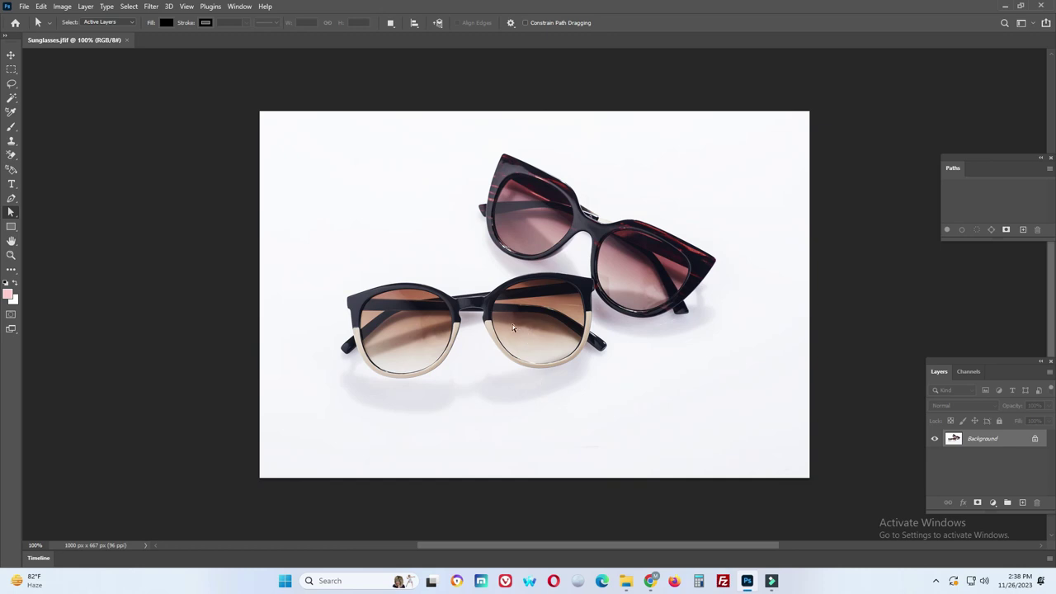
# Select the Pen Tool and zoom in close on the upper sunglasses' right wing
pyautogui.rightClick(13, 200)
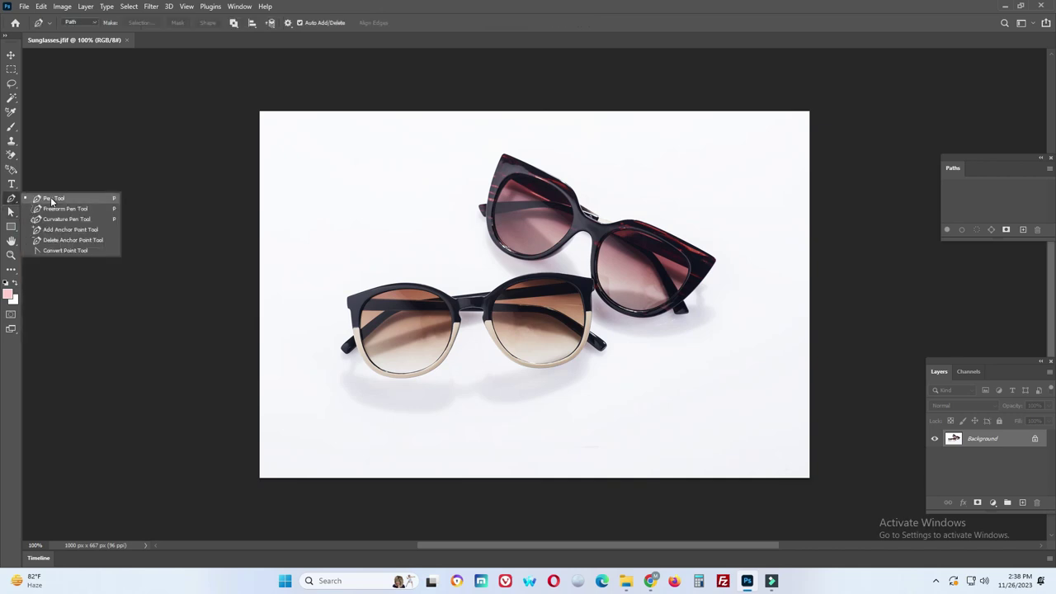
pyautogui.click(52, 199)
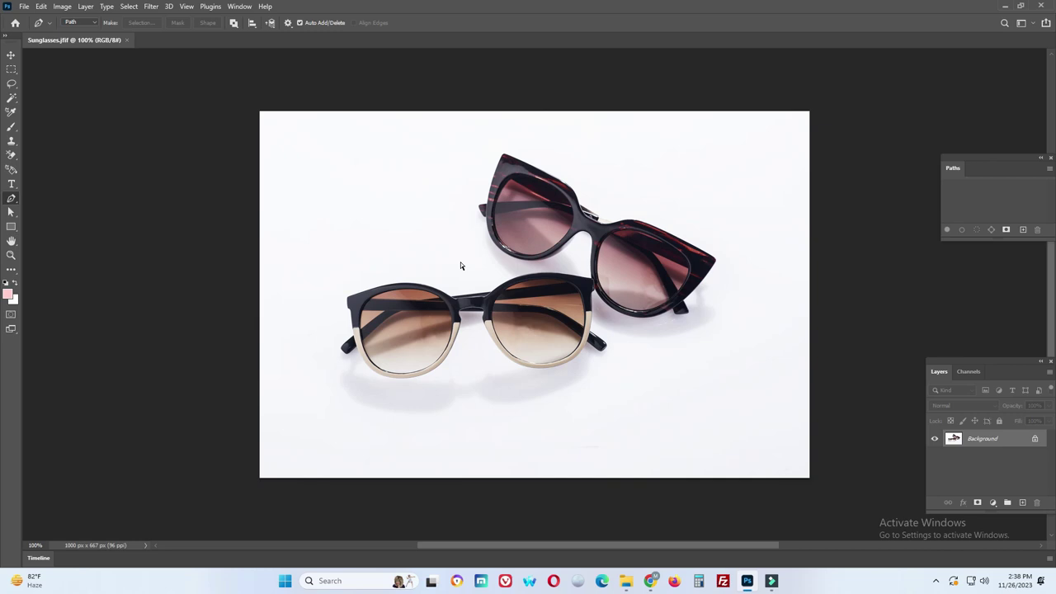
pyautogui.hotkey('ctrl', '+')
pyautogui.hotkey('ctrl', '+')
pyautogui.hotkey('ctrl', '+')
pyautogui.hotkey('ctrl', '-')
pyautogui.hotkey('ctrl', '-')
pyautogui.hotkey('ctrl', '-')
pyautogui.hotkey('ctrl', '-')
pyautogui.hotkey('ctrl', '-')
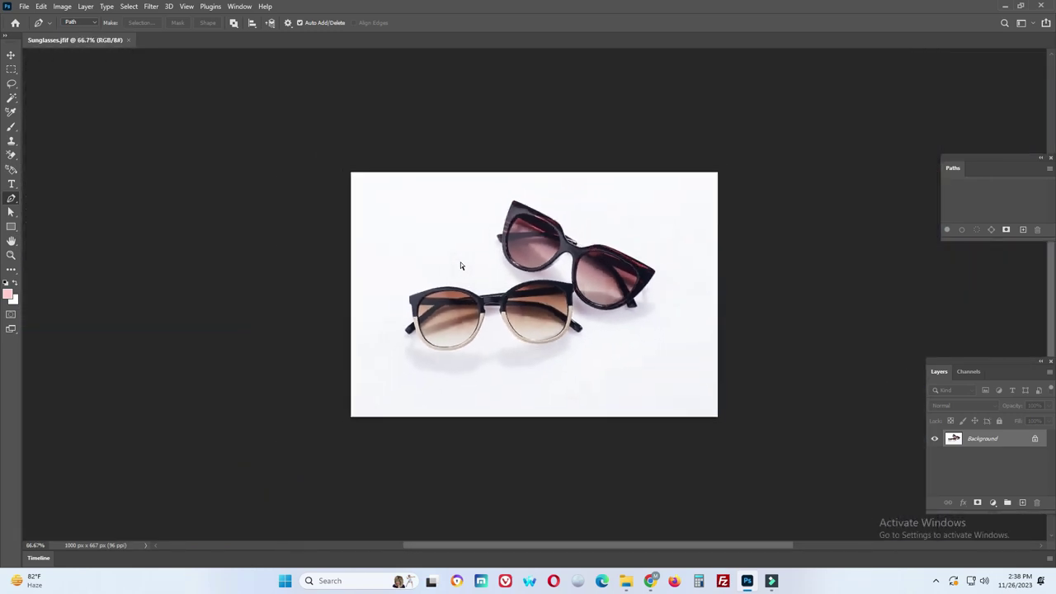
pyautogui.hotkey('ctrl', '+')
pyautogui.hotkey('ctrl', '+')
pyautogui.hotkey('ctrl', '+')
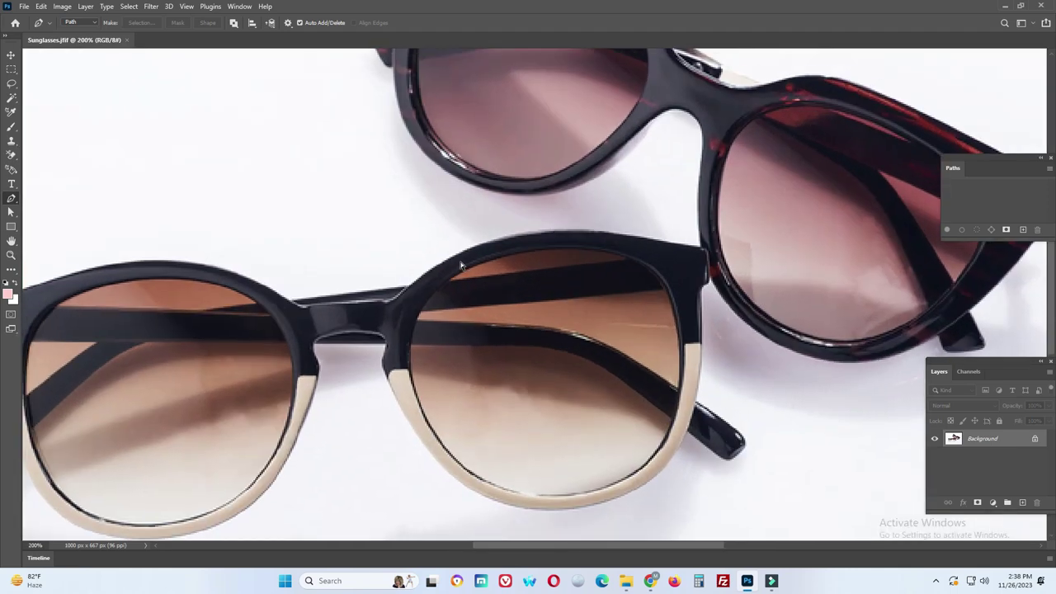
pyautogui.hotkey('ctrl', '+')
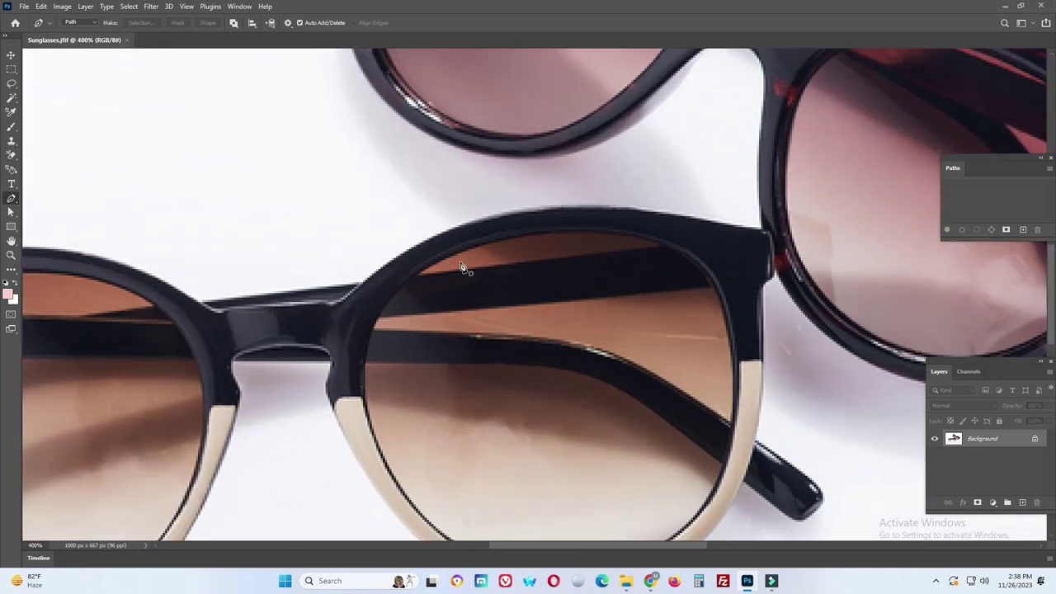
pyautogui.hotkey('ctrl', '0')
pyautogui.hotkey('ctrl', '+')
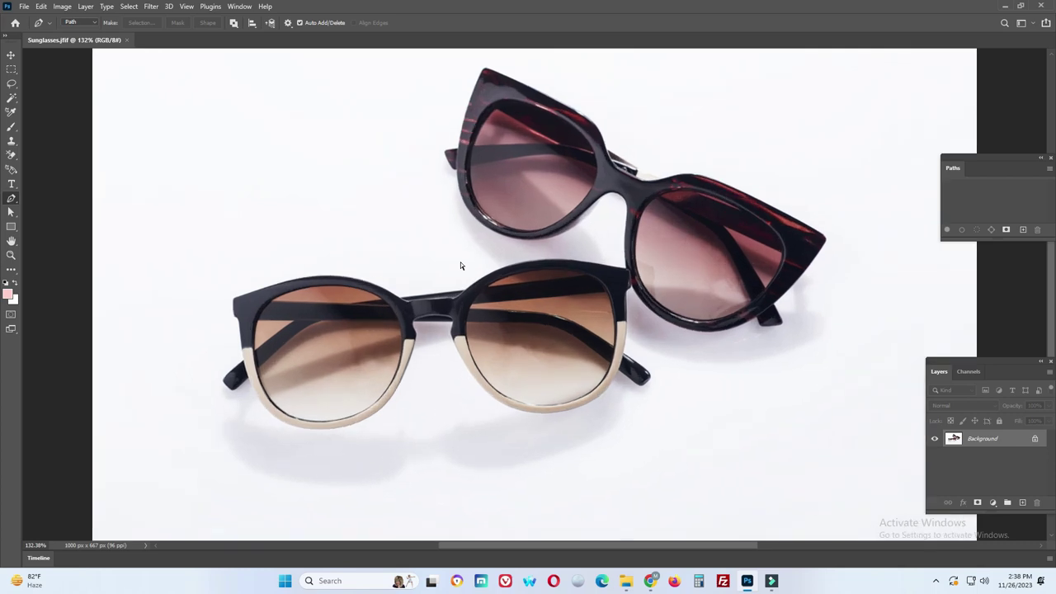
pyautogui.hotkey('ctrl', '+')
pyautogui.hotkey('ctrl', '+')
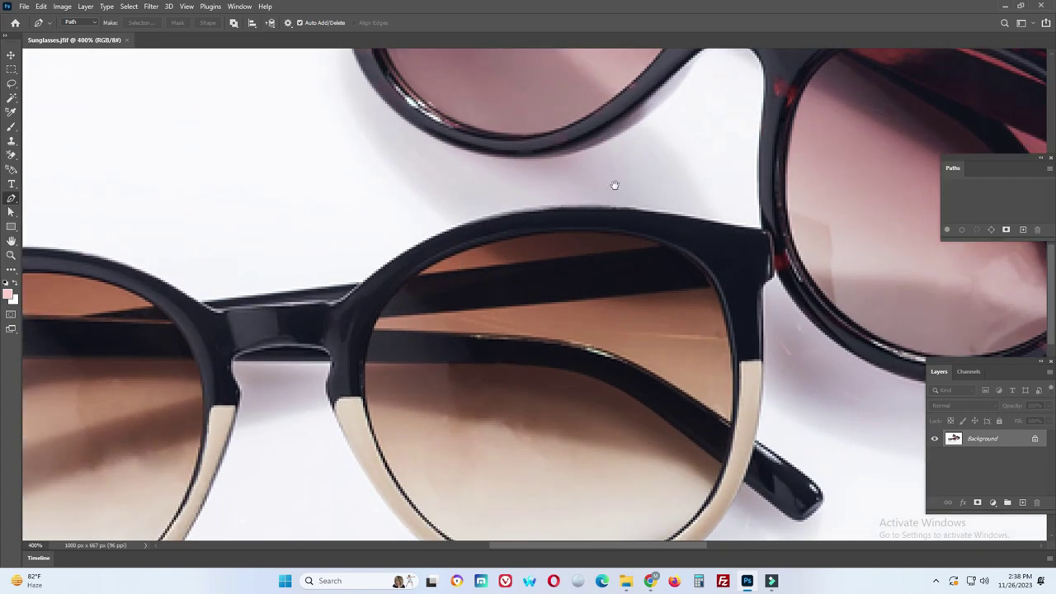
pyautogui.hscroll(5, 635, 198)
pyautogui.hotkey('ctrl', '+')
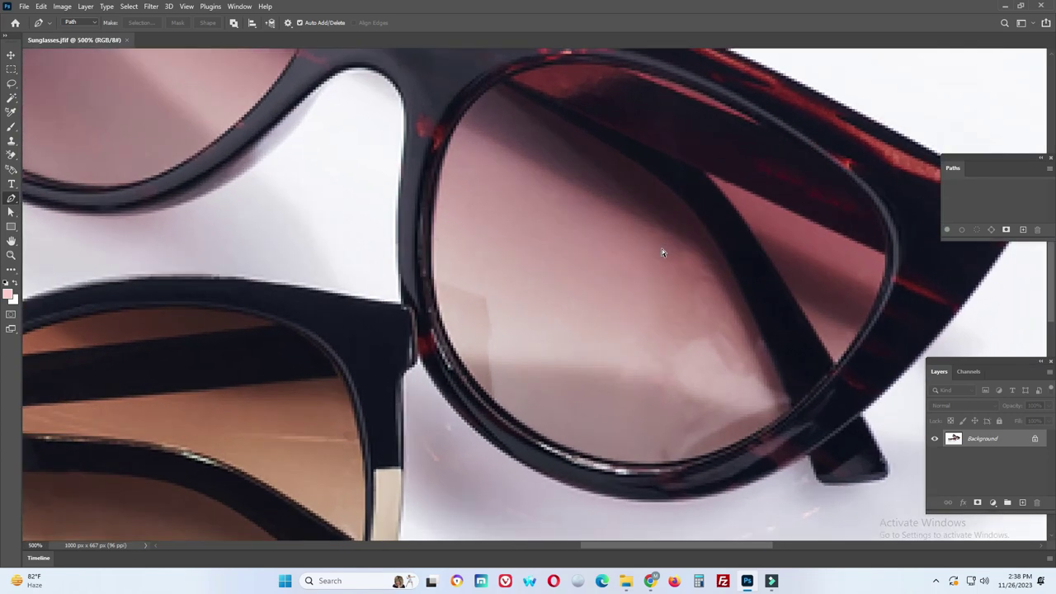
pyautogui.moveTo(708, 228); pyautogui.dragTo(490, 236)
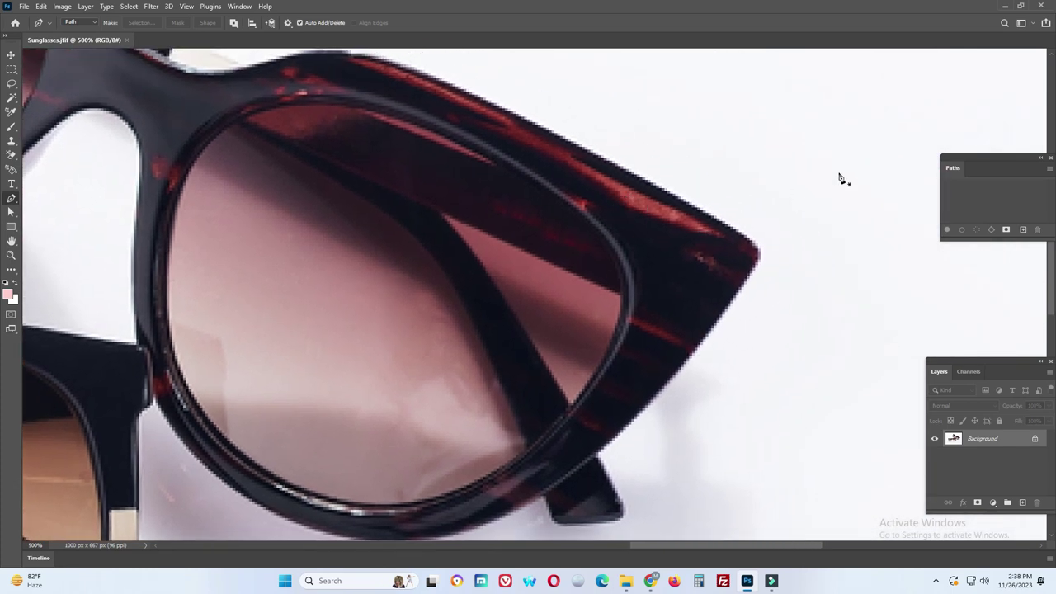
# Create Path 1 and place the first anchors down the upper sunglasses' wing edge
pyautogui.click(1023, 230)
pyautogui.click(745, 239)
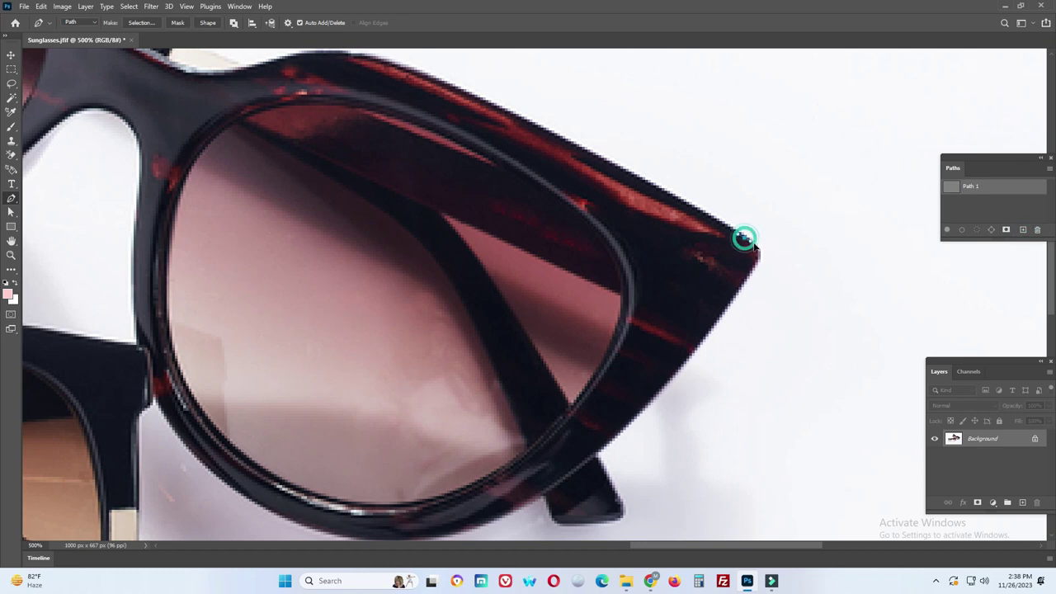
pyautogui.click(739, 288)
pyautogui.scroll(-2, 680, 347)
pyautogui.hscroll(-1, 680, 347)
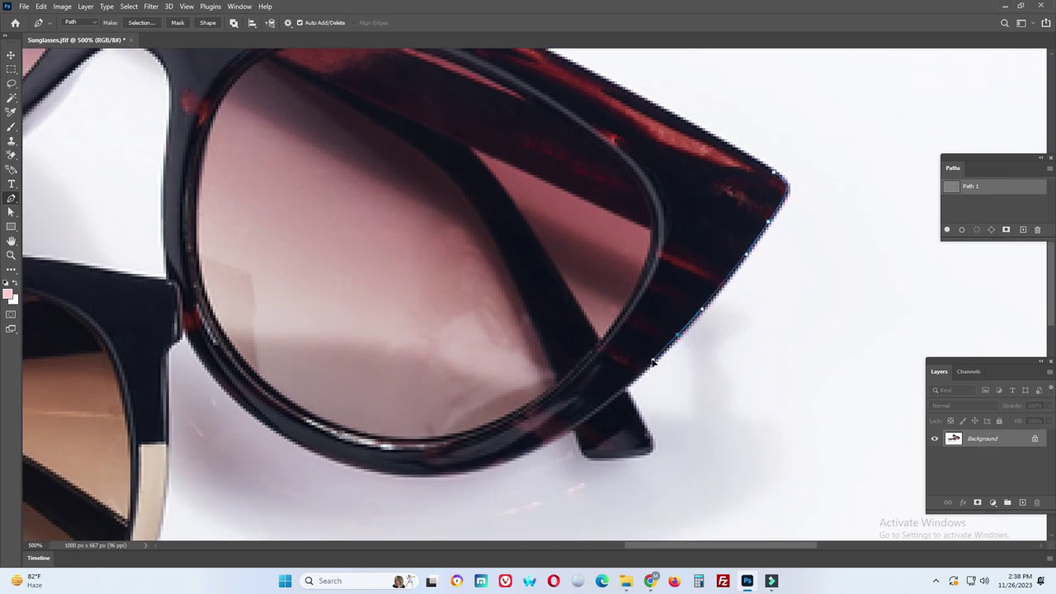
pyautogui.click(683, 333)
pyautogui.scroll(-2, 660, 354)
pyautogui.hscroll(-1, 660, 353)
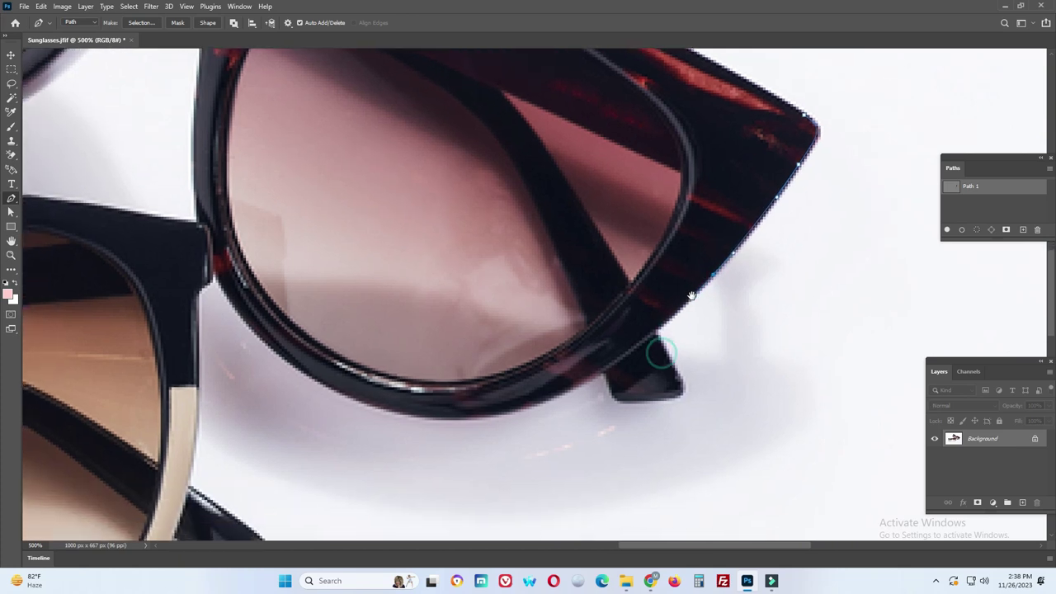
pyautogui.click(654, 331)
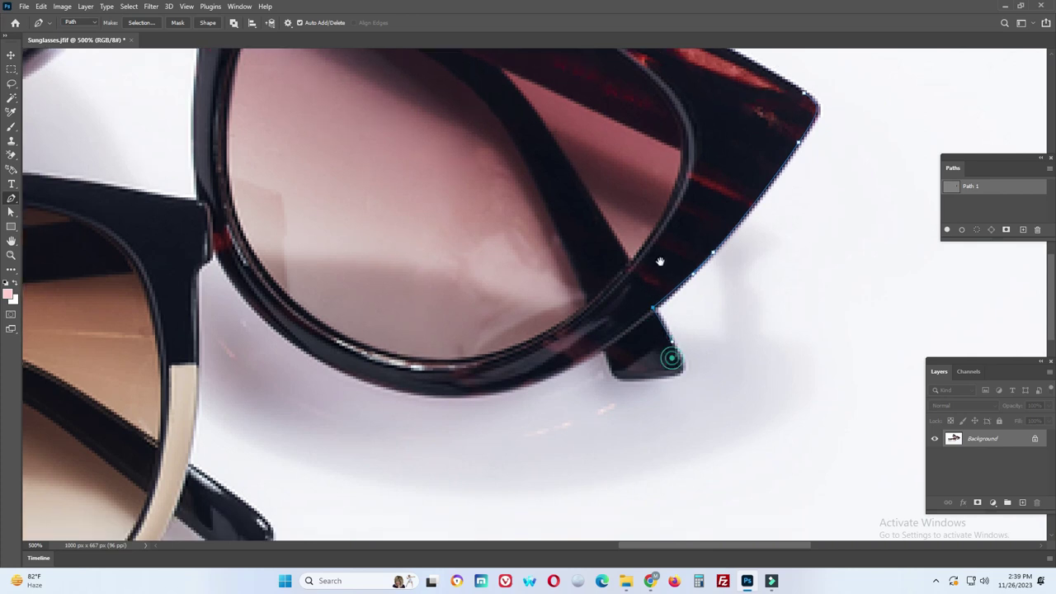
# Trace anchors around the wing's lower tip, the temple tip corner and the rounded lower rim
pyautogui.moveTo(672, 365); pyautogui.dragTo(667, 281)
pyautogui.click(667, 285)
pyautogui.click(656, 299)
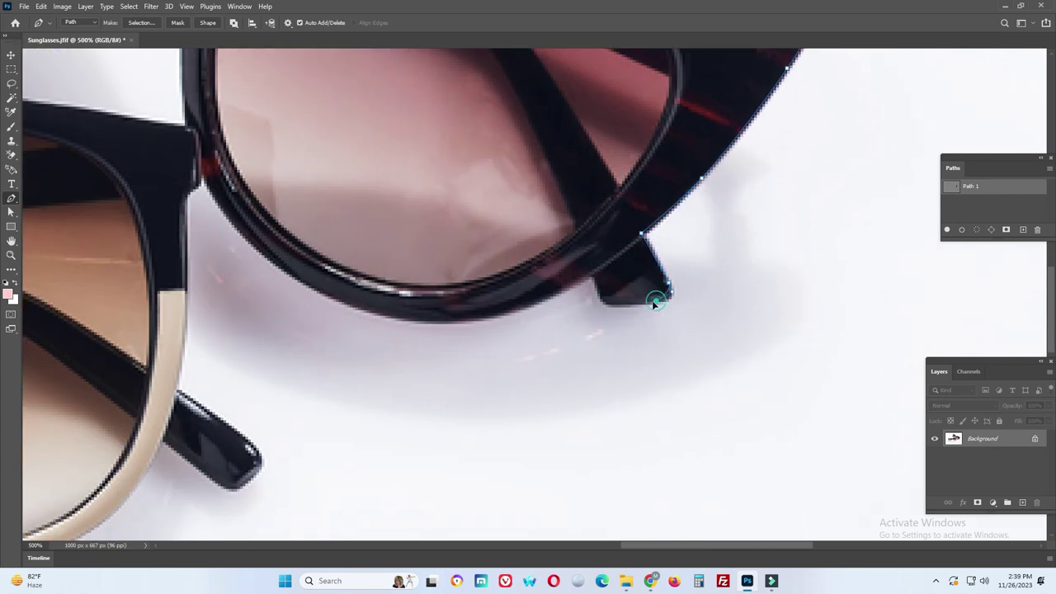
pyautogui.click(610, 305)
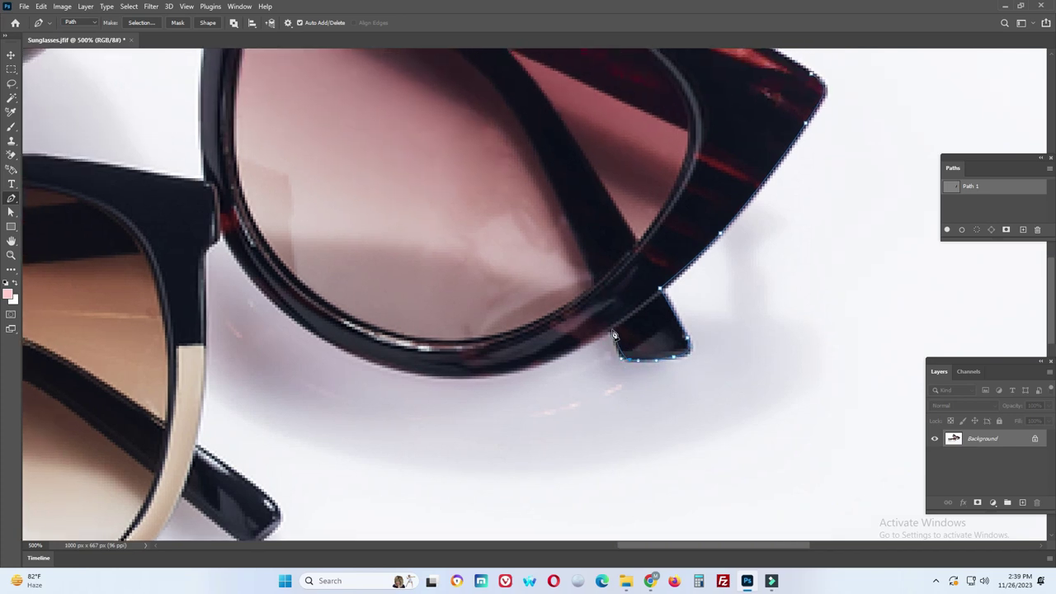
pyautogui.click(612, 329)
pyautogui.click(586, 337)
pyautogui.click(574, 353)
pyautogui.moveTo(583, 366); pyautogui.dragTo(516, 369)
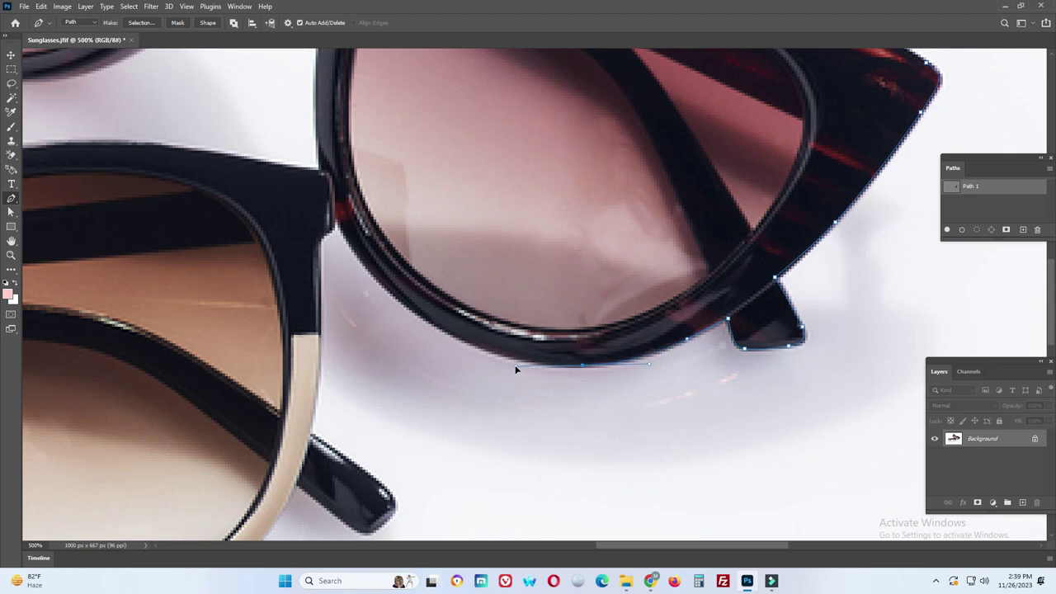
# Continue the path along the lower rim toward the other pair's frame
pyautogui.hscroll(-2, 528, 367)
pyautogui.scroll(1, 528, 367)
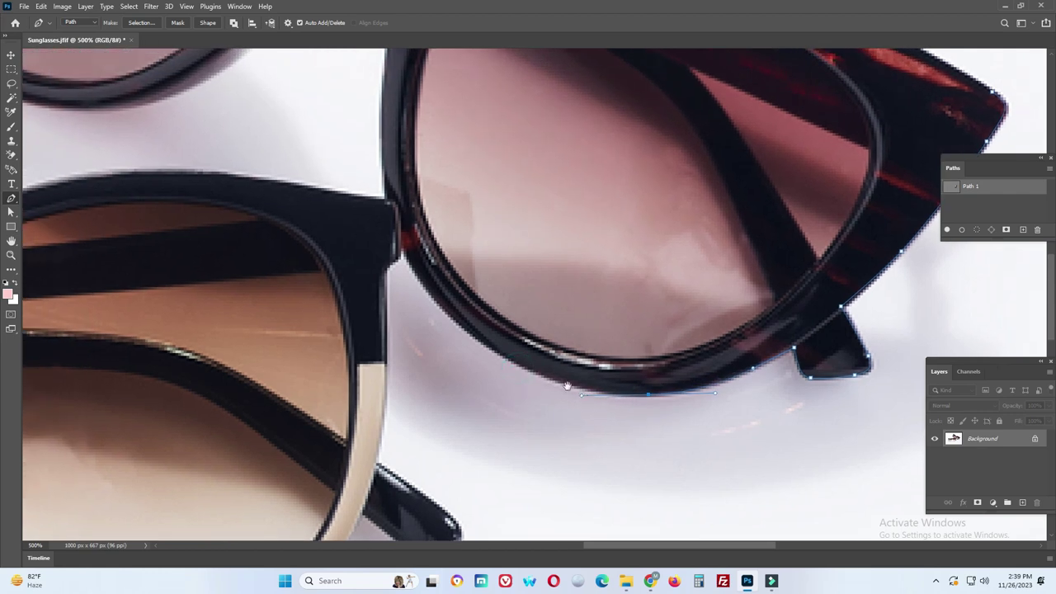
pyautogui.click(479, 342)
pyautogui.scroll(3, 440, 309)
pyautogui.hscroll(-3, 440, 309)
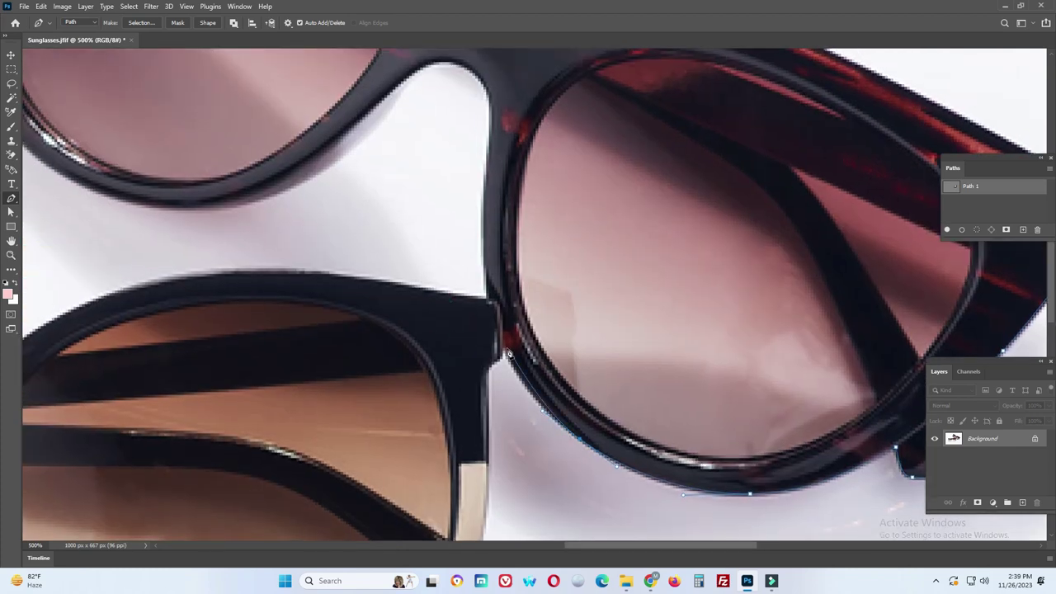
pyautogui.click(505, 353)
pyautogui.click(487, 364)
pyautogui.moveTo(512, 455); pyautogui.dragTo(551, 379)
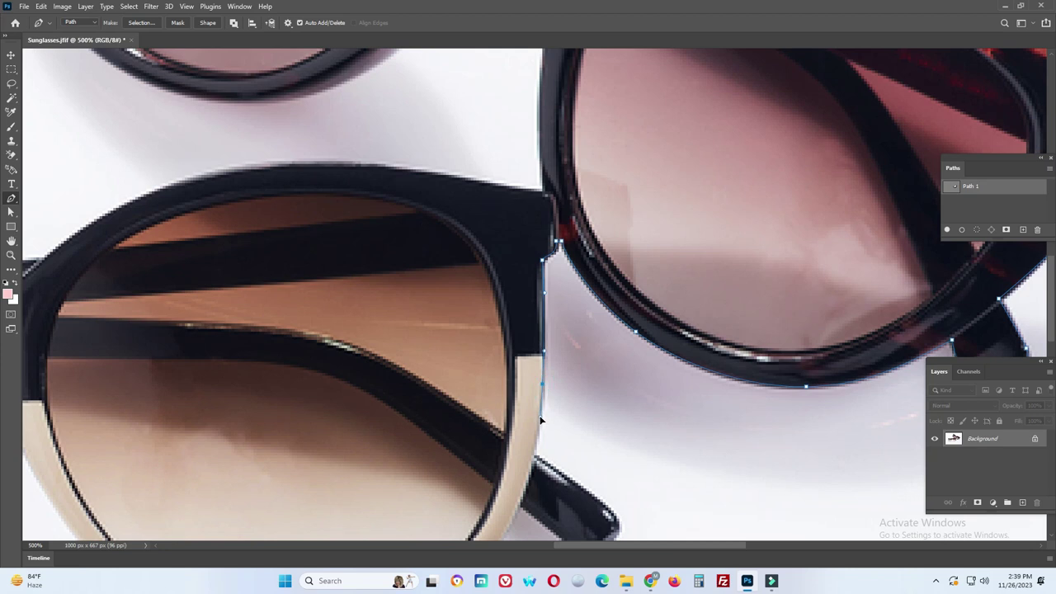
# Trace curved anchors around the temple tip's end and along its lower edge
pyautogui.scroll(-2, 540, 421)
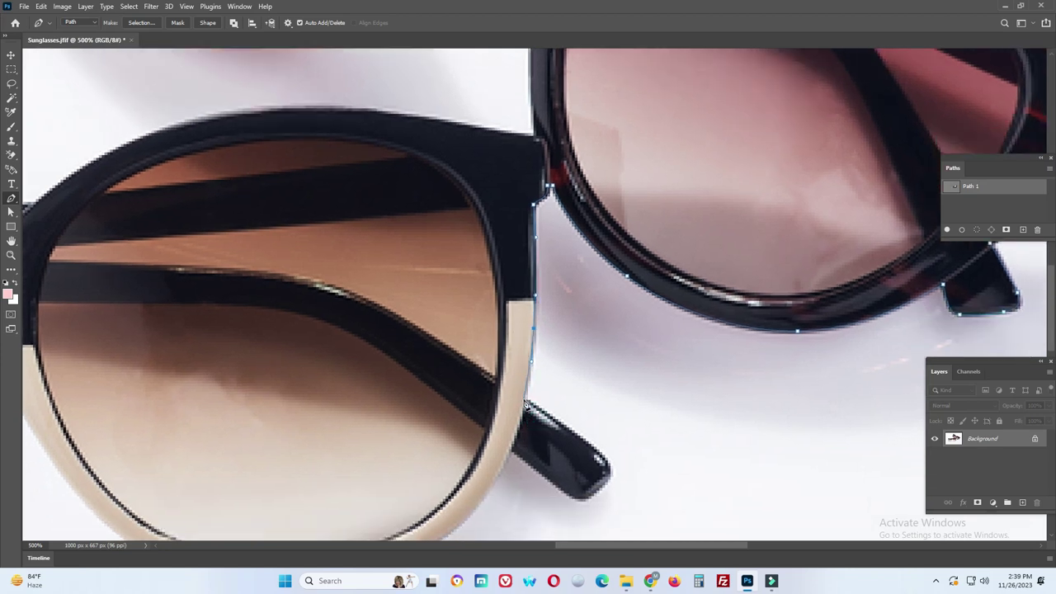
pyautogui.scroll(-2, 577, 424)
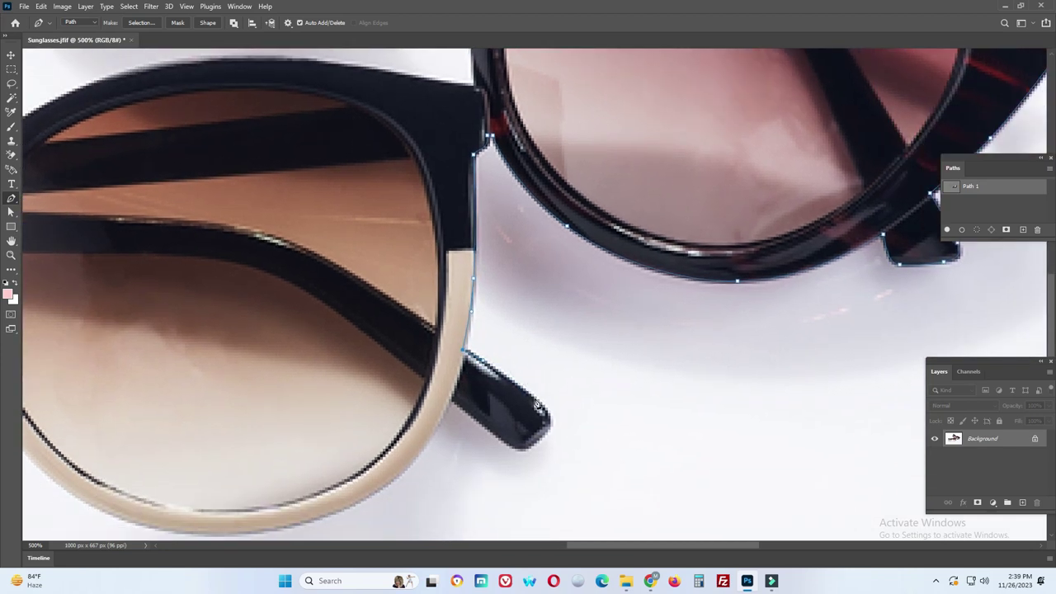
pyautogui.moveTo(542, 410); pyautogui.dragTo(555, 422)
pyautogui.scroll(-2, 555, 421)
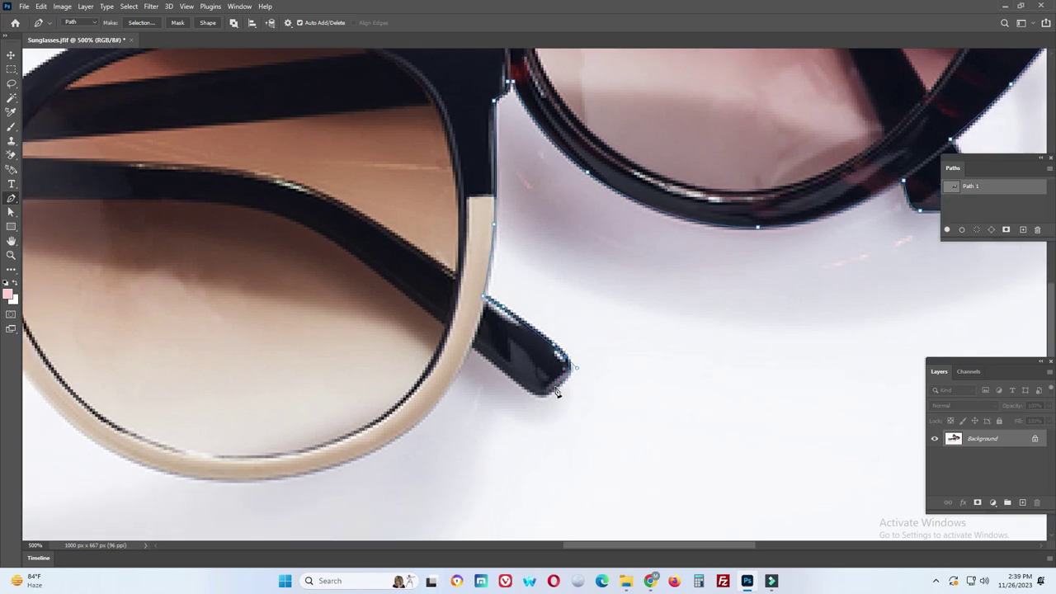
pyautogui.moveTo(549, 393); pyautogui.dragTo(545, 400)
pyautogui.click(501, 369)
pyautogui.moveTo(500, 366); pyautogui.dragTo(552, 384)
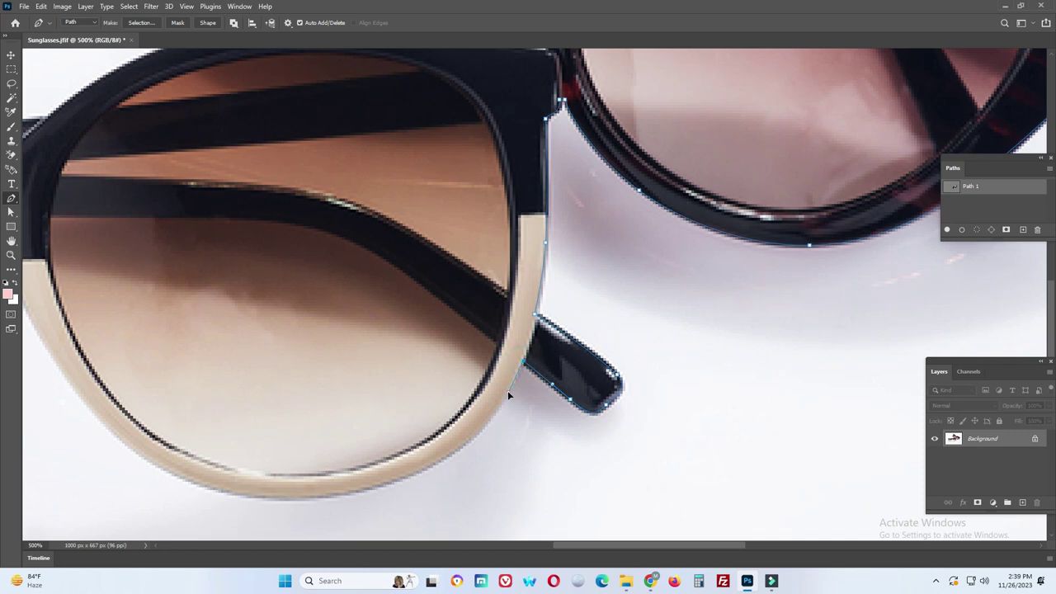
pyautogui.moveTo(484, 419); pyautogui.dragTo(594, 356)
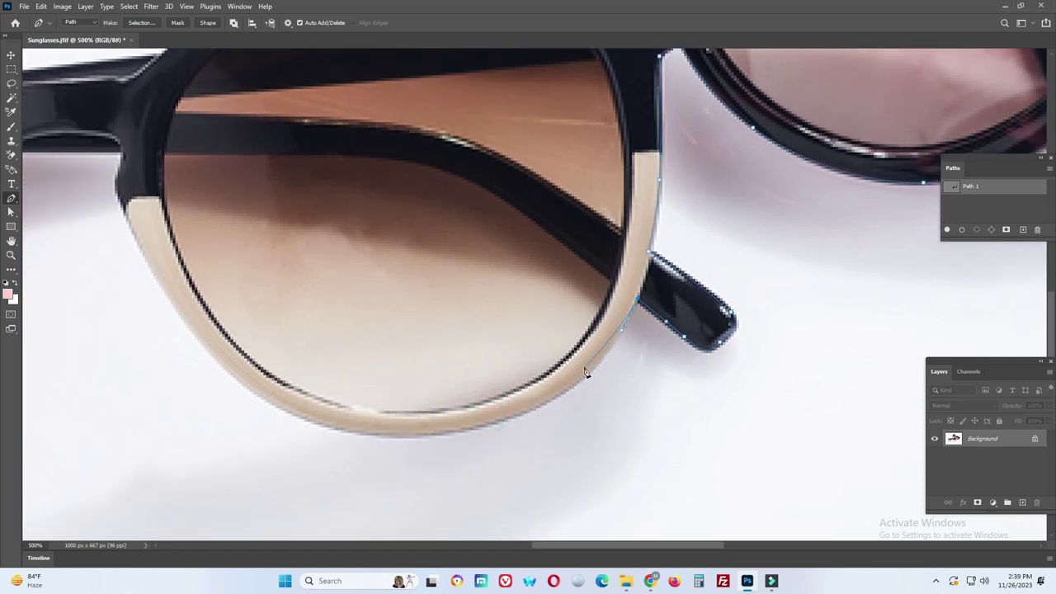
# Place curved anchors along the lower rim, undoing and re-placing misfitting ones
pyautogui.moveTo(551, 399); pyautogui.dragTo(499, 424)
pyautogui.hotkey('ctrl', 'z')
pyautogui.moveTo(538, 407); pyautogui.dragTo(472, 440)
pyautogui.moveTo(364, 426)
pyautogui.mouseDown()
pyautogui.moveTo(417, 429)
pyautogui.moveTo(372, 417)
pyautogui.mouseUp()
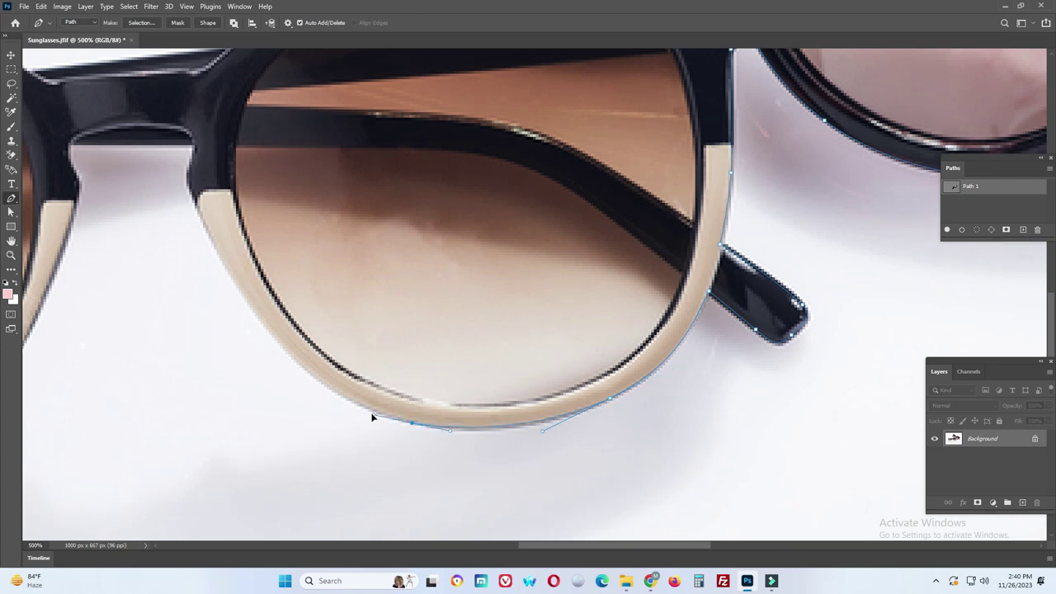
pyautogui.hotkey('ctrl', 'z')
pyautogui.moveTo(446, 426); pyautogui.dragTo(399, 421)
pyautogui.hscroll(-3, 396, 425)
pyautogui.scroll(1, 396, 425)
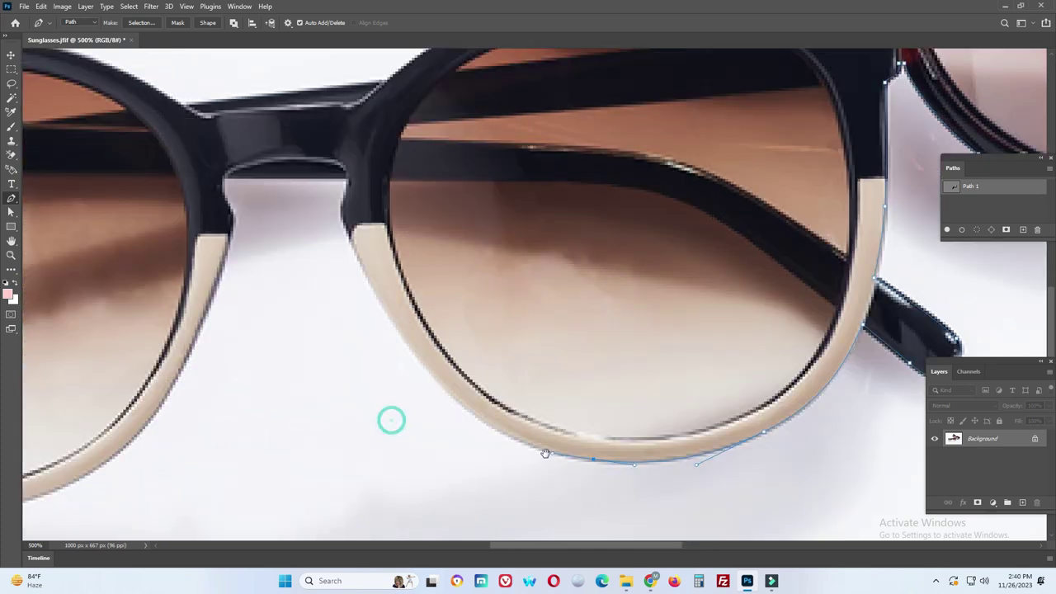
pyautogui.moveTo(451, 397); pyautogui.dragTo(403, 353)
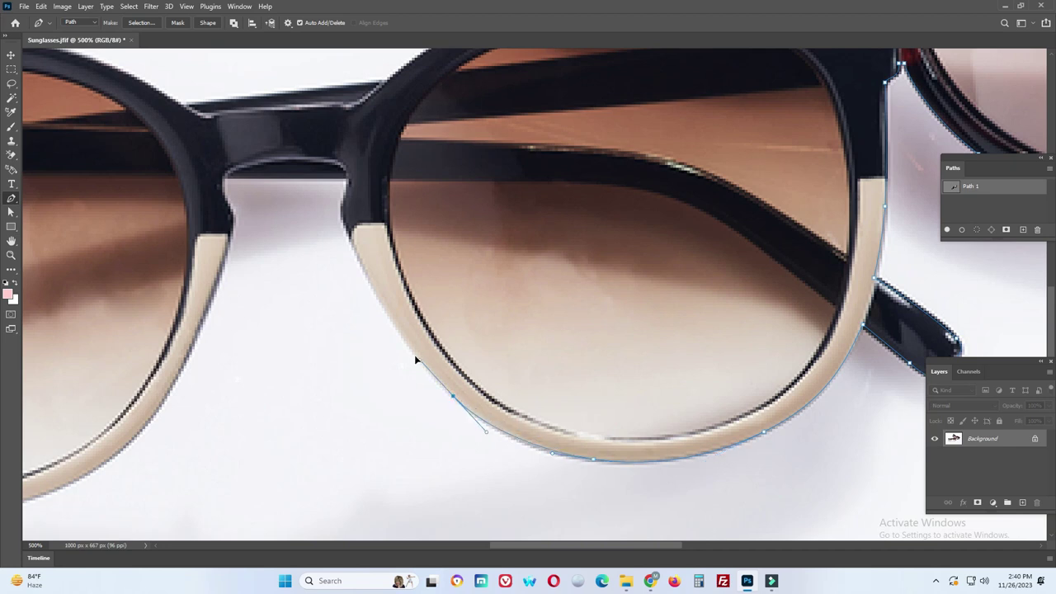
# Trace the rim up to the bridge and curve down from the bridge corner
pyautogui.scroll(2, 401, 361)
pyautogui.hscroll(-1, 401, 362)
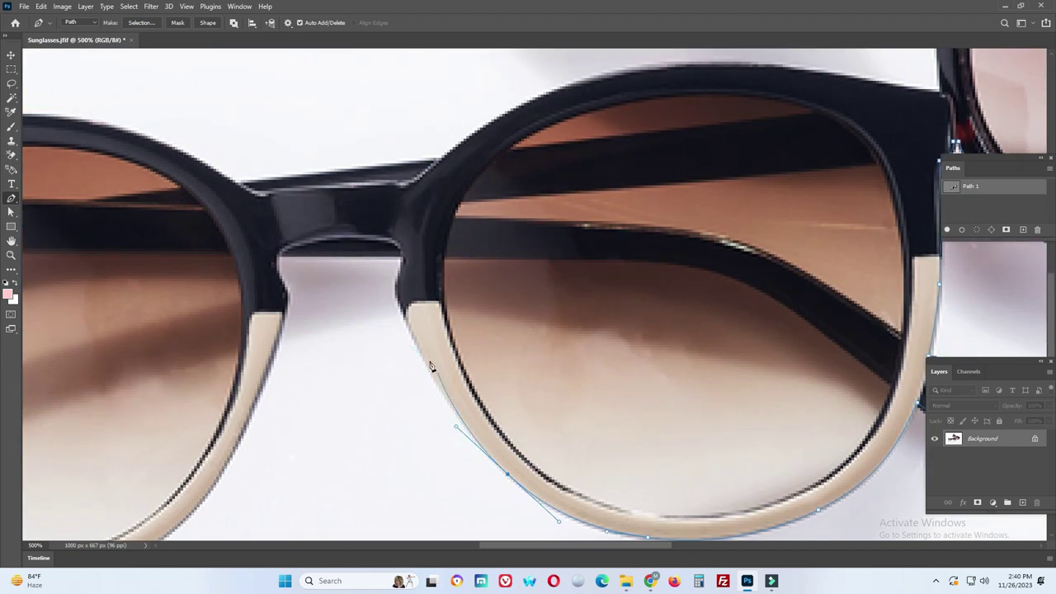
pyautogui.moveTo(411, 331); pyautogui.dragTo(435, 412)
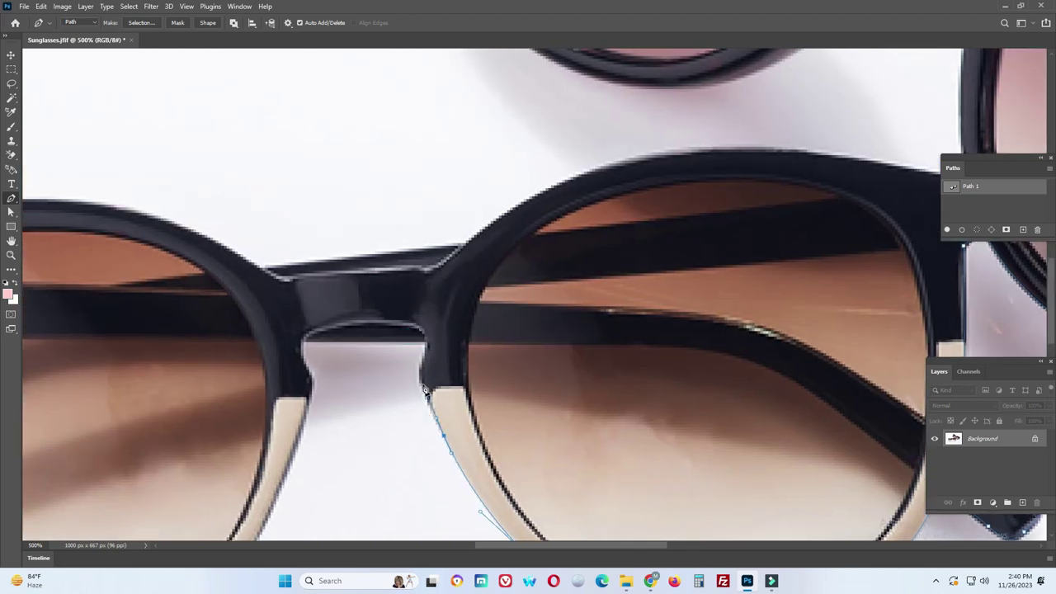
pyautogui.click(425, 387)
pyautogui.click(428, 342)
pyautogui.moveTo(400, 353); pyautogui.dragTo(636, 349)
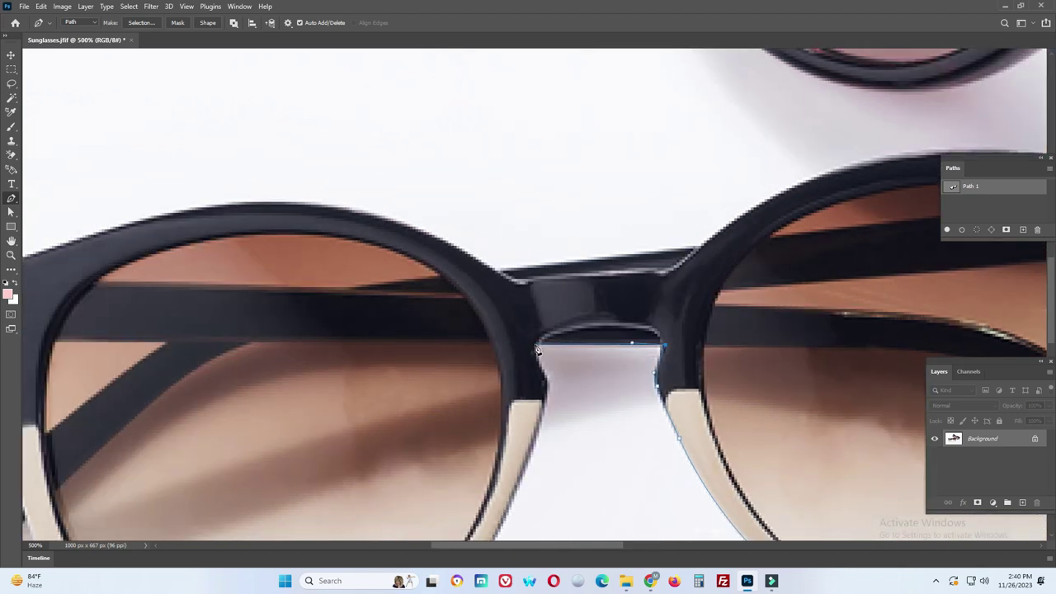
pyautogui.moveTo(535, 348)
pyautogui.mouseDown()
pyautogui.moveTo(551, 391)
pyautogui.moveTo(566, 317)
pyautogui.mouseUp()
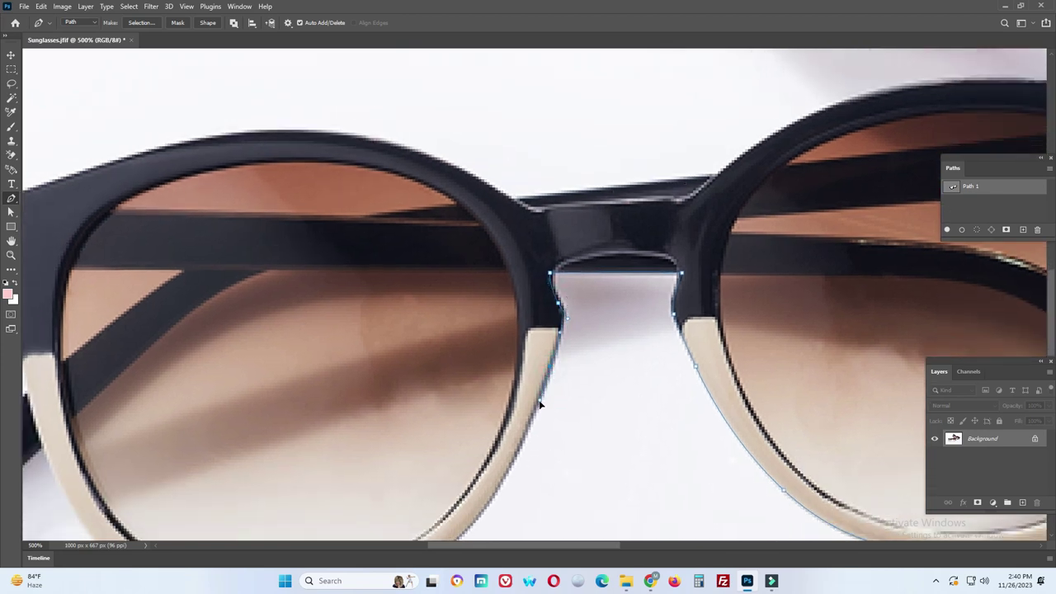
# Trace down the left lens's rim and curve along its lower edge
pyautogui.moveTo(538, 403); pyautogui.dragTo(541, 395)
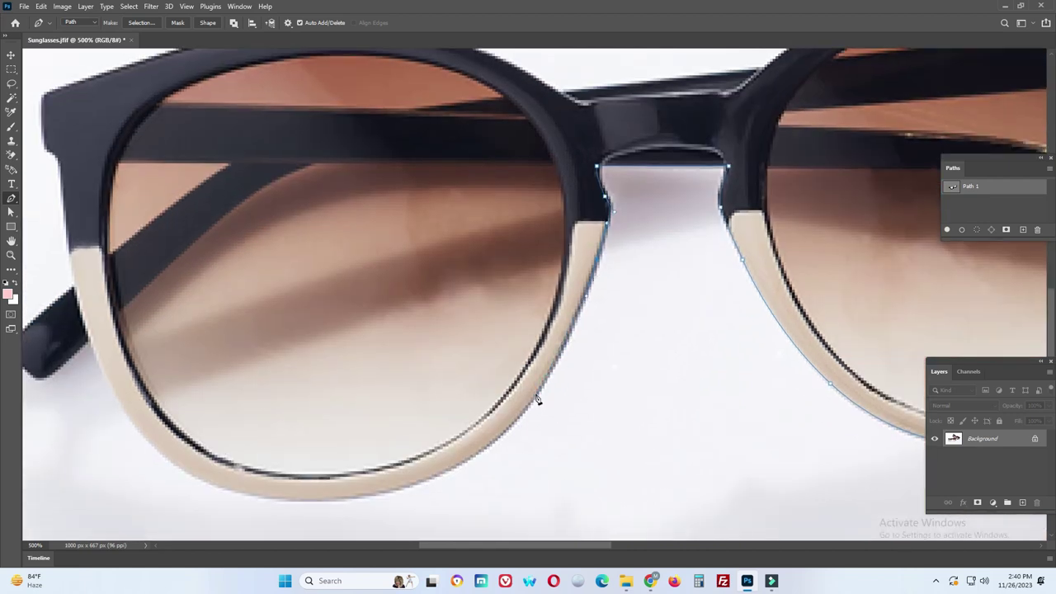
pyautogui.click(539, 390)
pyautogui.click(535, 397)
pyautogui.click(537, 401)
pyautogui.moveTo(507, 435); pyautogui.dragTo(484, 444)
pyautogui.moveTo(533, 406); pyautogui.dragTo(520, 407)
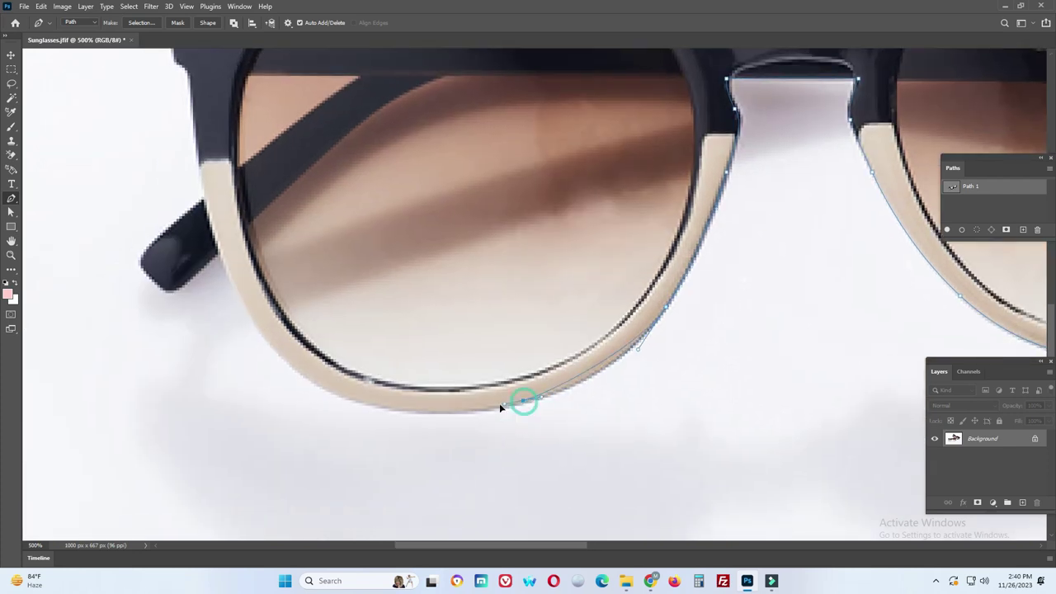
pyautogui.click(521, 407)
pyautogui.moveTo(521, 407)
pyautogui.mouseDown()
pyautogui.moveTo(452, 418)
pyautogui.moveTo(592, 436)
pyautogui.mouseUp()
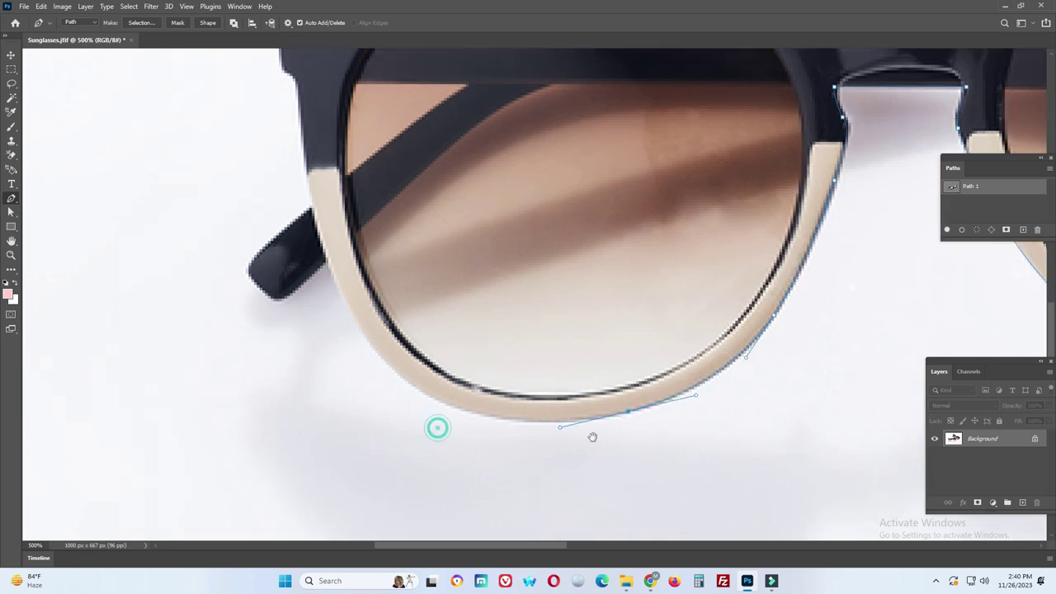
pyautogui.moveTo(498, 402)
pyautogui.mouseDown()
pyautogui.moveTo(454, 385)
pyautogui.moveTo(505, 430)
pyautogui.mouseUp()
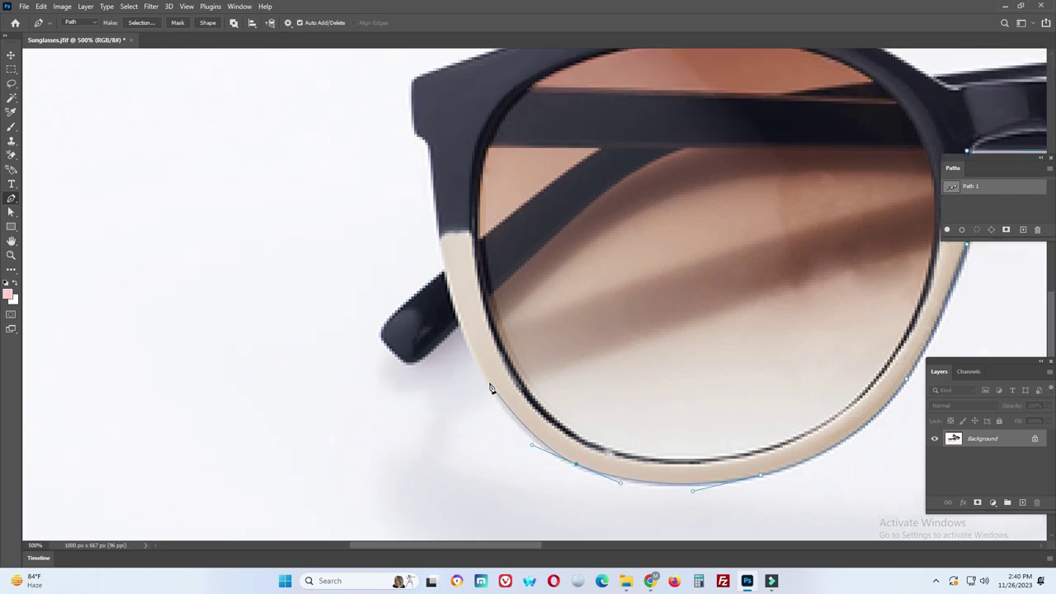
pyautogui.moveTo(486, 381)
pyautogui.mouseDown()
pyautogui.moveTo(473, 352)
pyautogui.moveTo(486, 395)
pyautogui.moveTo(448, 436)
pyautogui.mouseUp()
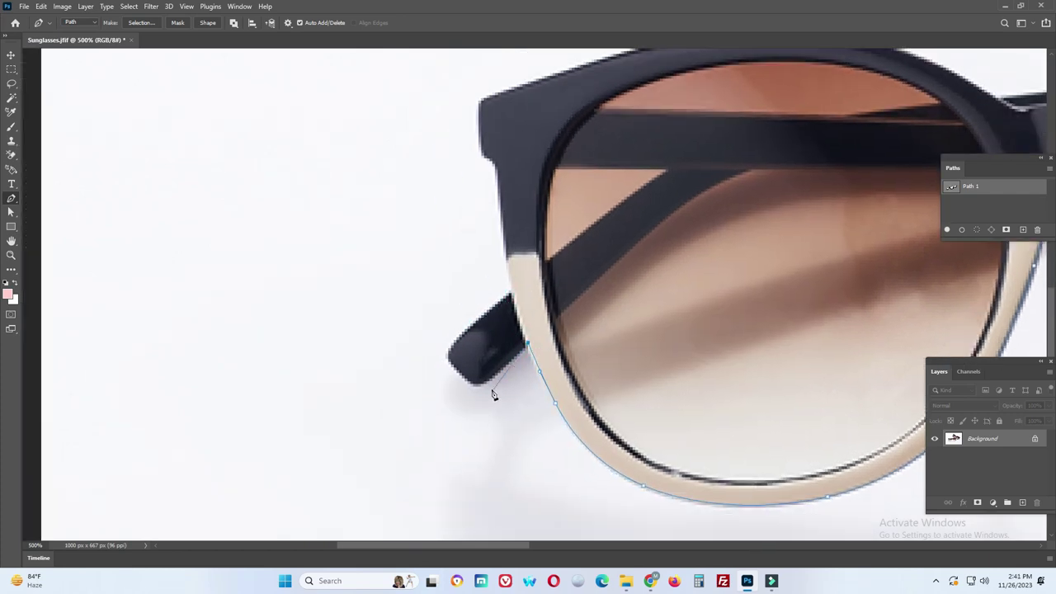
# Outline the left temple tip's lower, outer and upper edges
pyautogui.click(480, 384)
pyautogui.click(472, 384)
pyautogui.click(450, 364)
pyautogui.click(459, 339)
pyautogui.click(479, 324)
pyautogui.click(464, 341)
# Extend the outline from the temple joint up the frame's outer left edge
pyautogui.scroll(3, 488, 326)
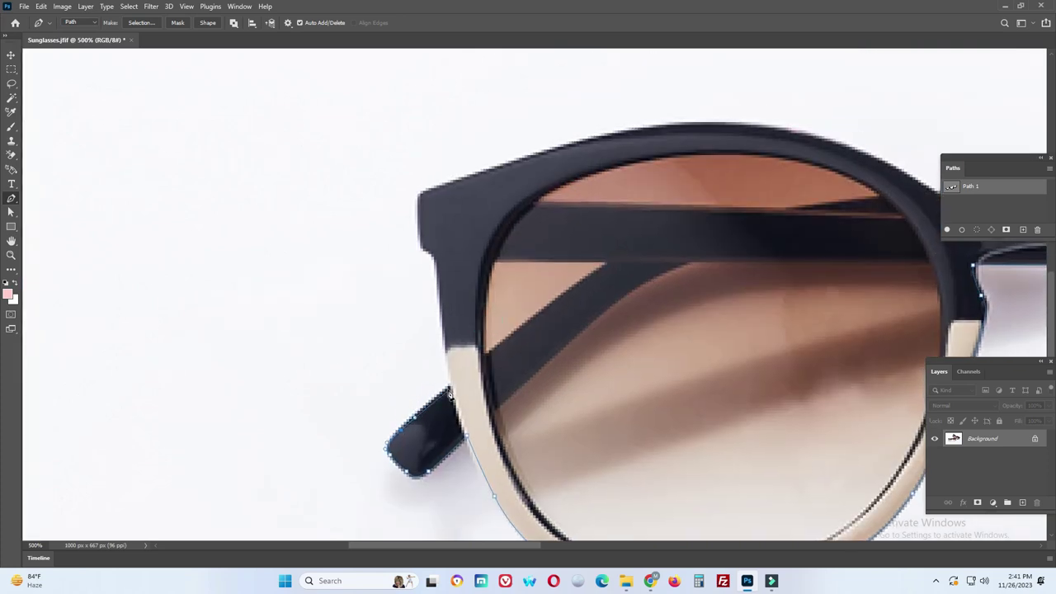
pyautogui.click(453, 387)
pyautogui.scroll(3, 448, 357)
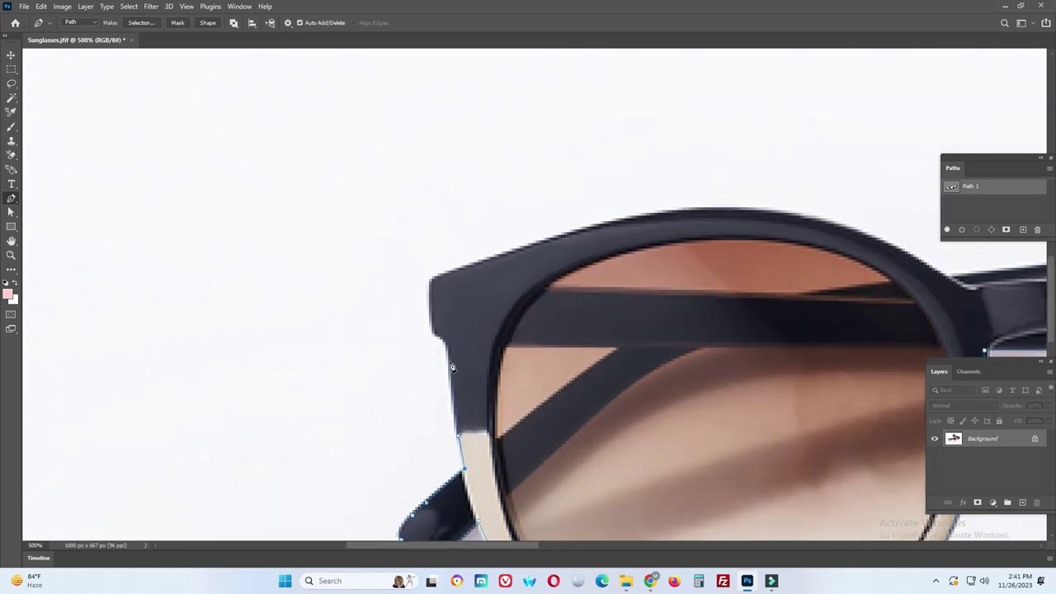
pyautogui.click(449, 347)
pyautogui.click(439, 333)
pyautogui.scroll(3, 440, 338)
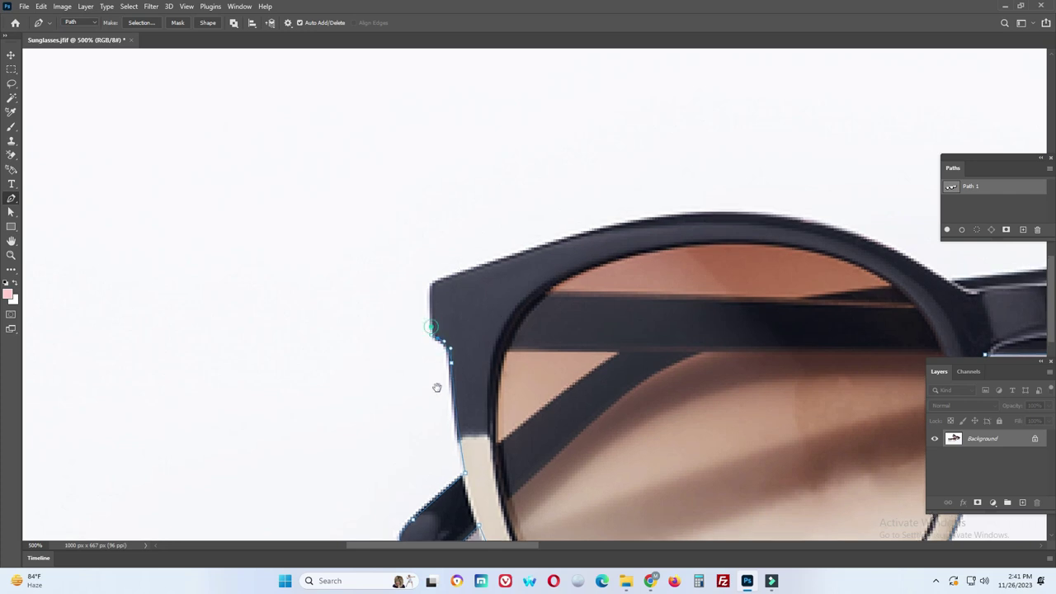
pyautogui.click(442, 406)
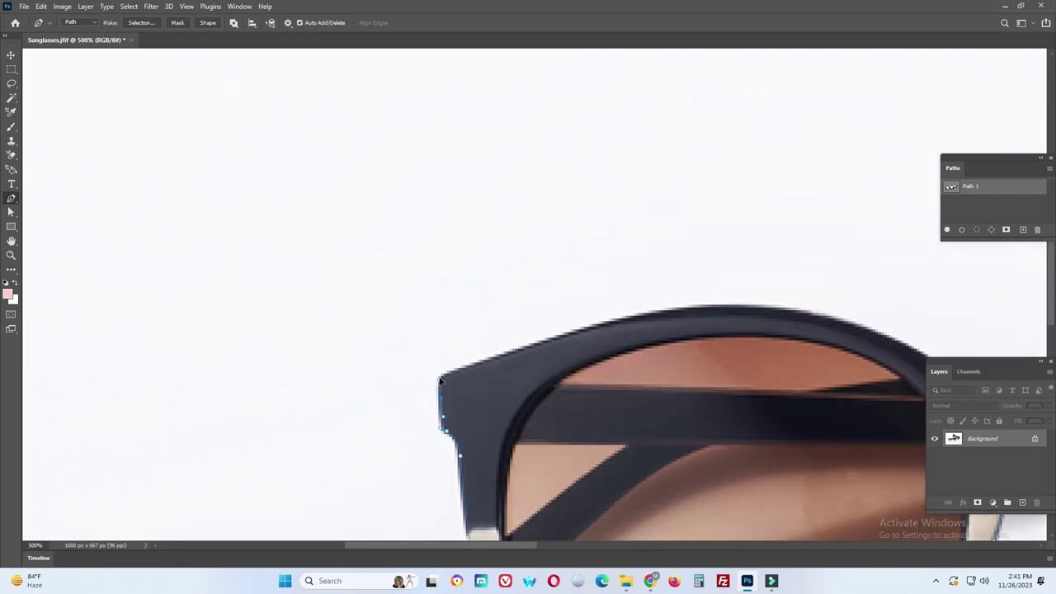
# Curve the outline around the frame's top-left corner and along its top edge
pyautogui.moveTo(458, 378); pyautogui.dragTo(467, 372)
pyautogui.hscroll(5, 514, 371)
pyautogui.click(501, 363)
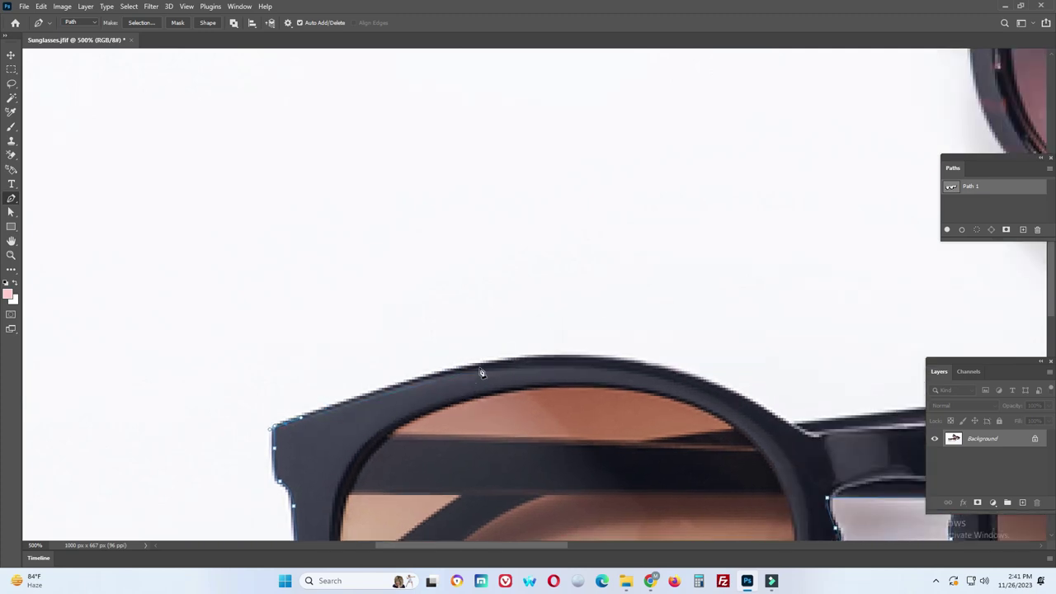
pyautogui.moveTo(487, 367); pyautogui.dragTo(571, 352)
pyautogui.hscroll(6, 643, 372)
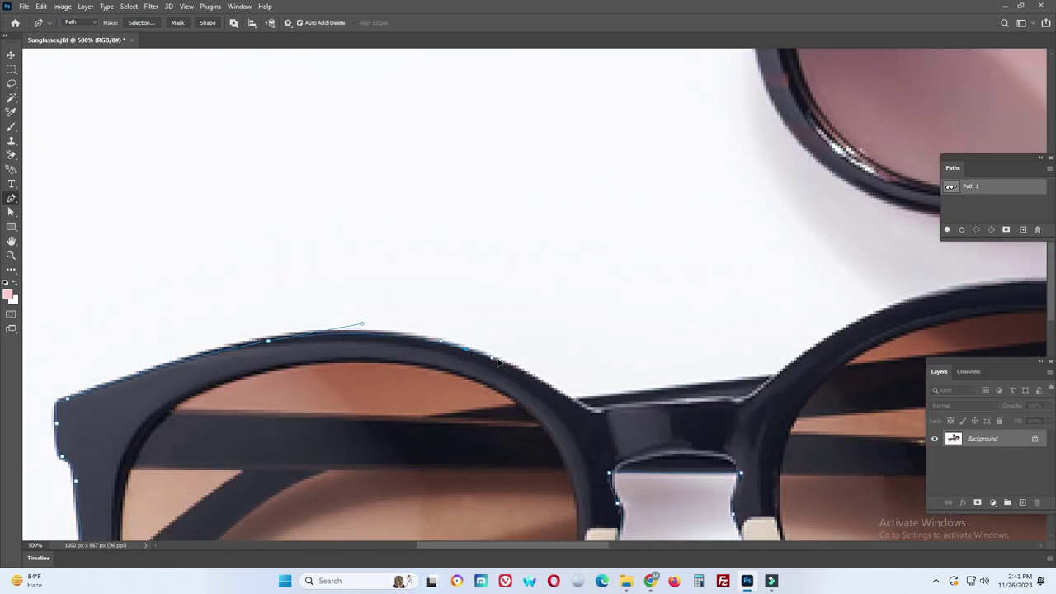
pyautogui.hscroll(1, 489, 376)
pyautogui.hscroll(2, 420, 377)
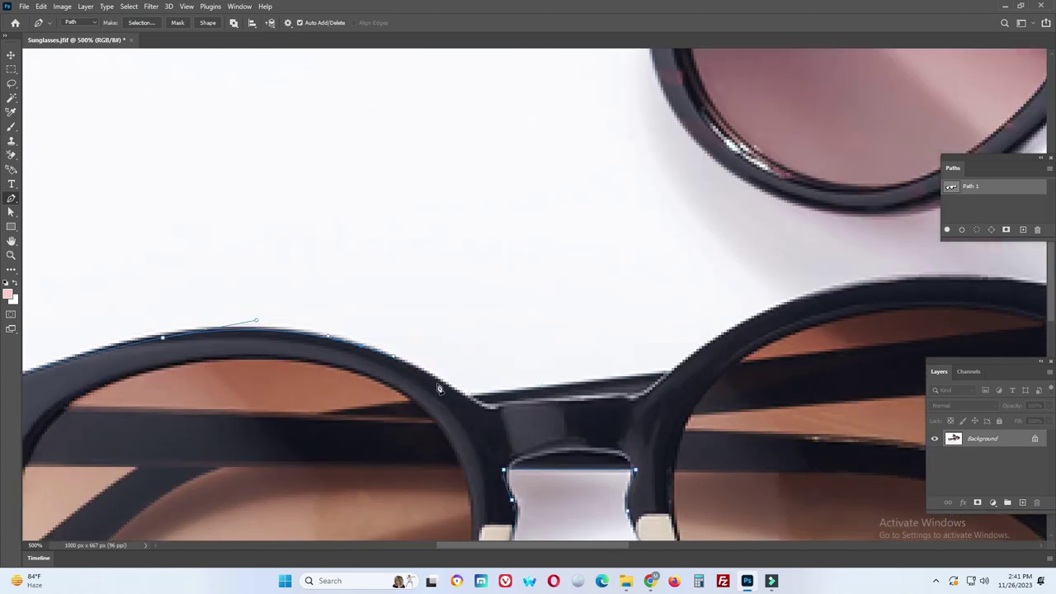
# Trace smooth curved anchors along the bridge's top edge
pyautogui.click(469, 403)
pyautogui.moveTo(524, 410); pyautogui.dragTo(544, 391)
pyautogui.click(592, 383)
pyautogui.moveTo(592, 383); pyautogui.dragTo(607, 382)
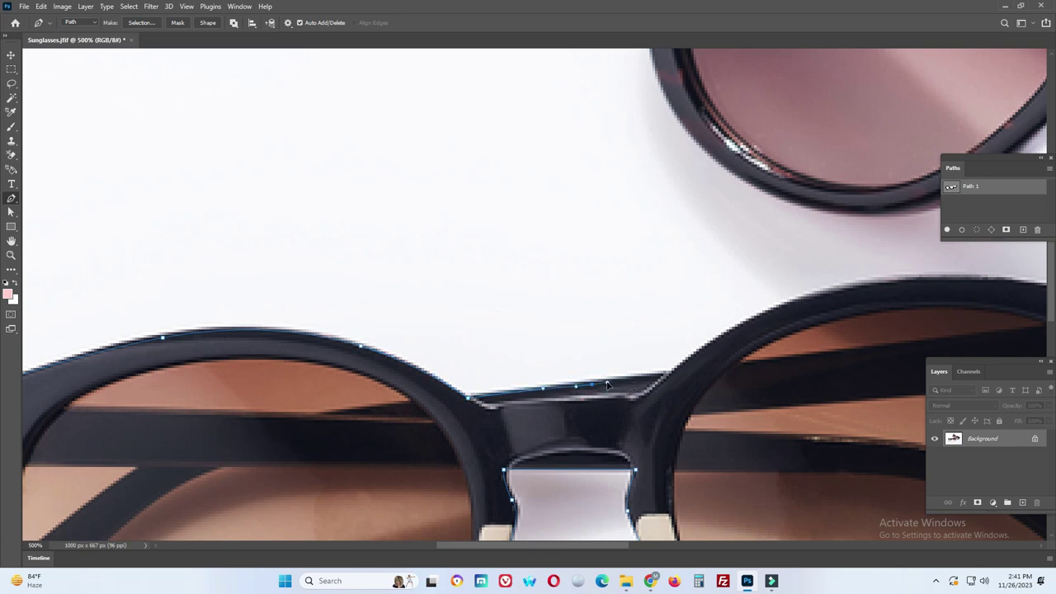
# Make a sharp corner at the bridge's right end and curve along the right lens's upper rim
pyautogui.click(670, 375)
pyautogui.click(671, 376)
pyautogui.moveTo(906, 306); pyautogui.dragTo(778, 347)
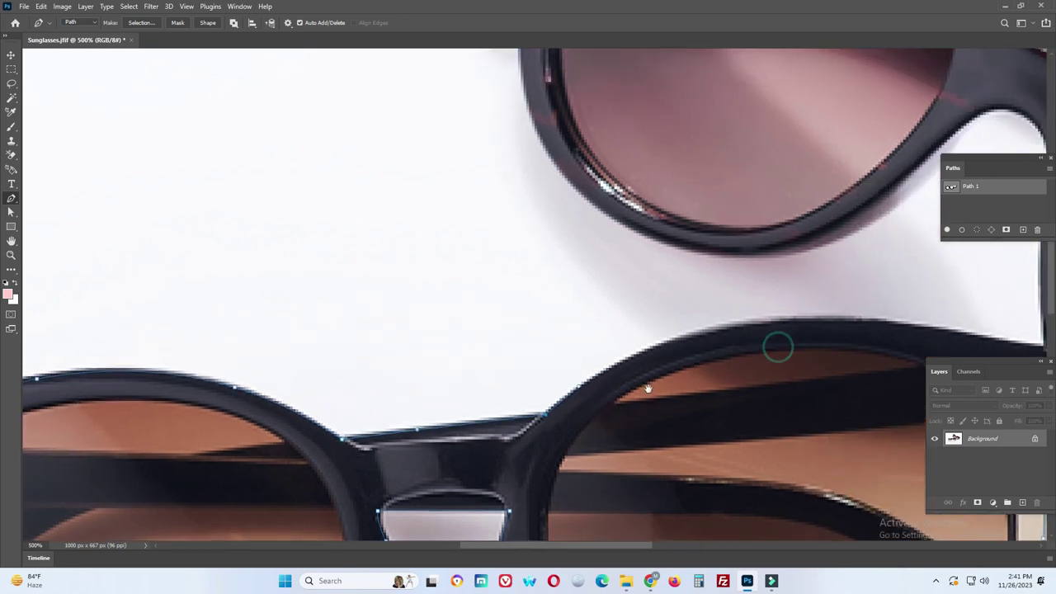
pyautogui.click(680, 342)
pyautogui.moveTo(683, 342)
pyautogui.mouseDown()
pyautogui.moveTo(745, 323)
pyautogui.moveTo(636, 329)
pyautogui.moveTo(747, 333)
pyautogui.moveTo(566, 336)
pyautogui.mouseUp()
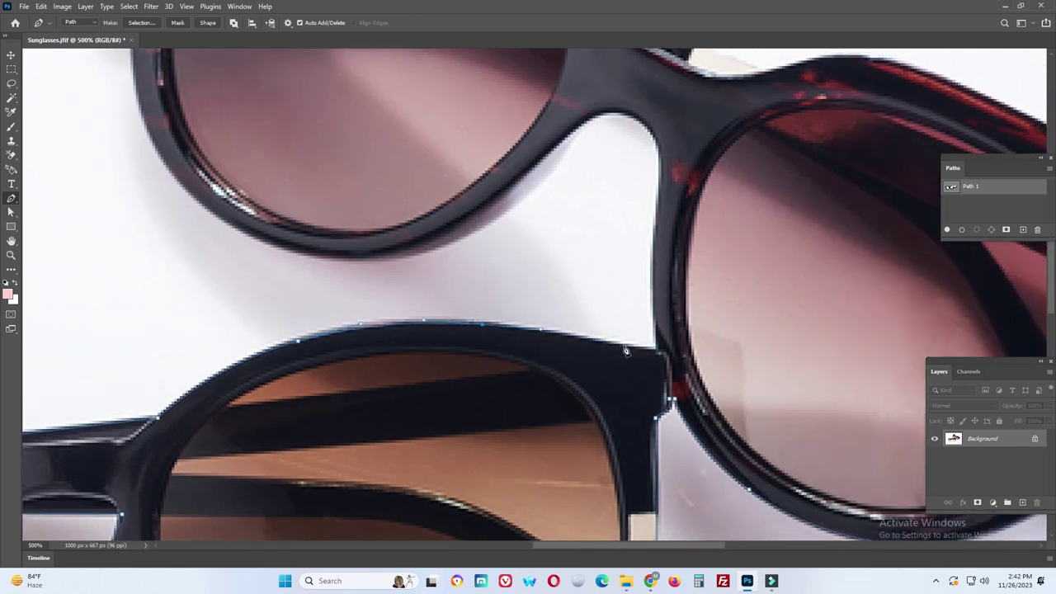
# Anchor the rim corner and trace up the frame's inner edge beside the other sunglasses
pyautogui.click(633, 349)
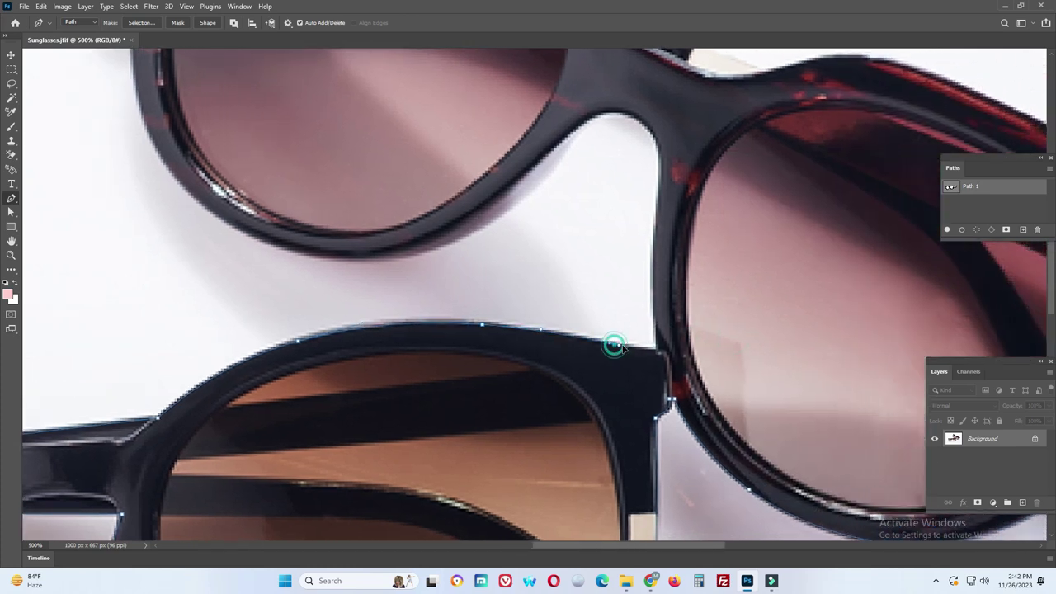
pyautogui.click(660, 355)
pyautogui.scroll(1, 656, 295)
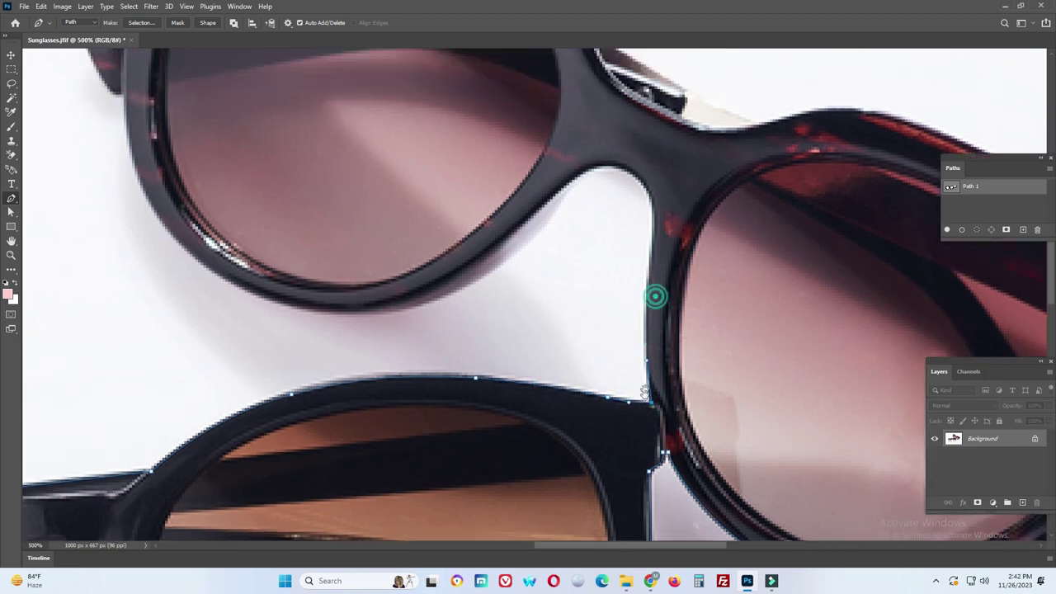
pyautogui.scroll(1, 647, 386)
pyautogui.click(647, 318)
pyautogui.moveTo(648, 311); pyautogui.dragTo(635, 363)
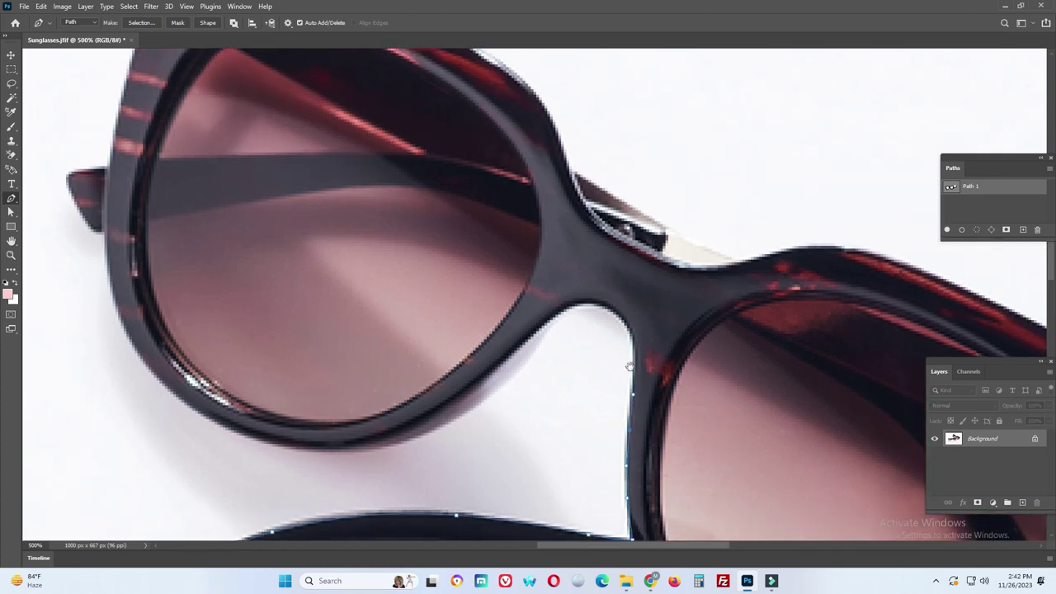
pyautogui.click(629, 331)
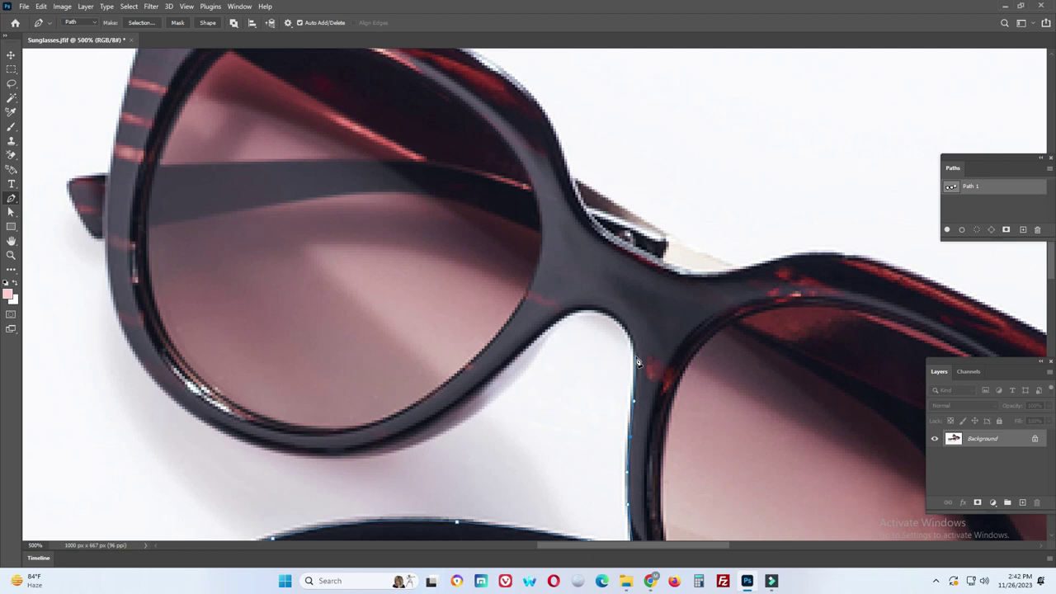
pyautogui.moveTo(636, 335)
pyautogui.mouseDown()
pyautogui.moveTo(633, 382)
pyautogui.moveTo(535, 411)
pyautogui.moveTo(563, 394)
pyautogui.moveTo(541, 411)
pyautogui.mouseUp()
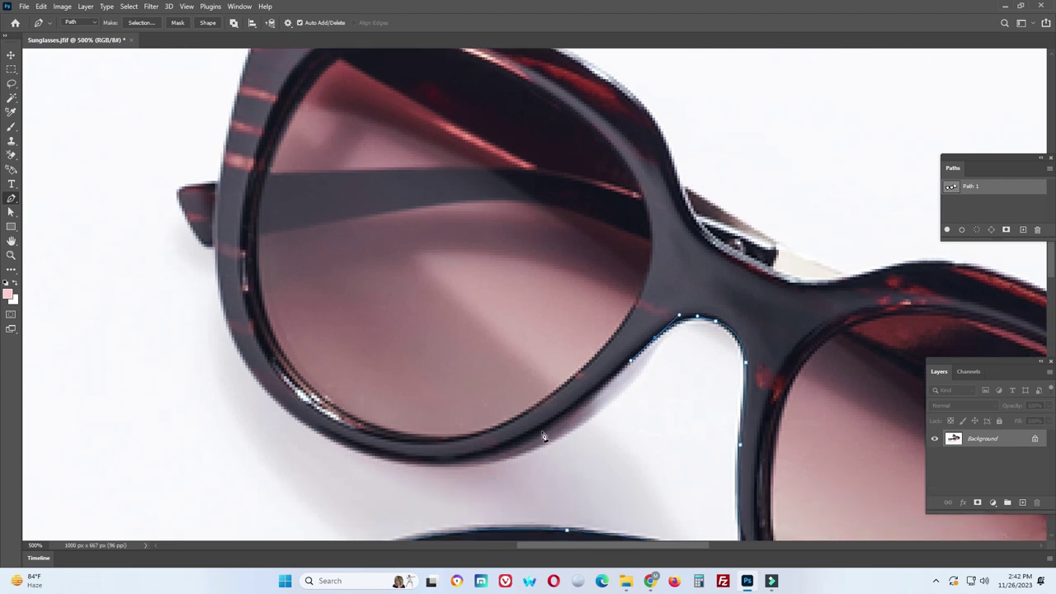
# Place curved anchors below the nose bridge and along the lens's lower frame edge
pyautogui.moveTo(536, 434); pyautogui.dragTo(489, 459)
pyautogui.click(479, 463)
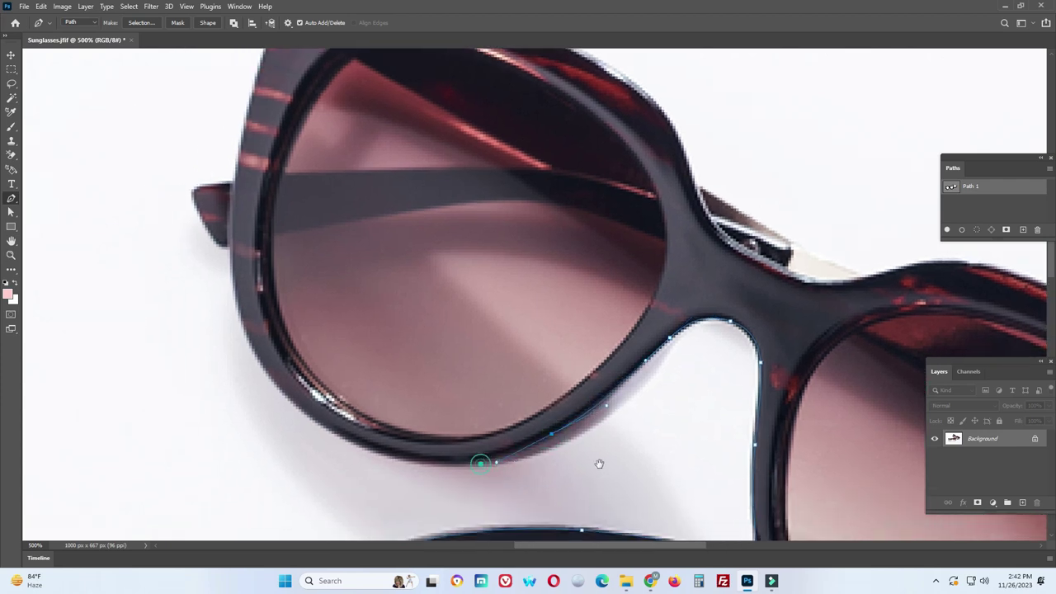
pyautogui.hscroll(-3, 554, 467)
pyautogui.moveTo(550, 465)
pyautogui.mouseDown()
pyautogui.moveTo(505, 459)
pyautogui.moveTo(568, 477)
pyautogui.mouseUp()
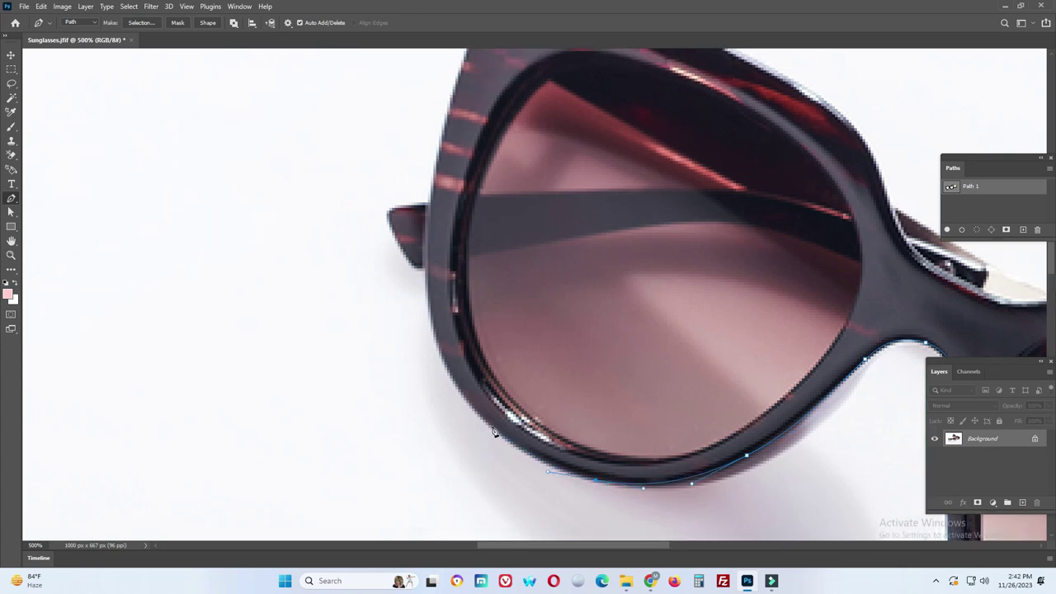
pyautogui.moveTo(486, 422)
pyautogui.mouseDown()
pyautogui.moveTo(477, 420)
pyautogui.moveTo(538, 461)
pyautogui.mouseUp()
pyautogui.click(500, 401)
pyautogui.scroll(3, 497, 431)
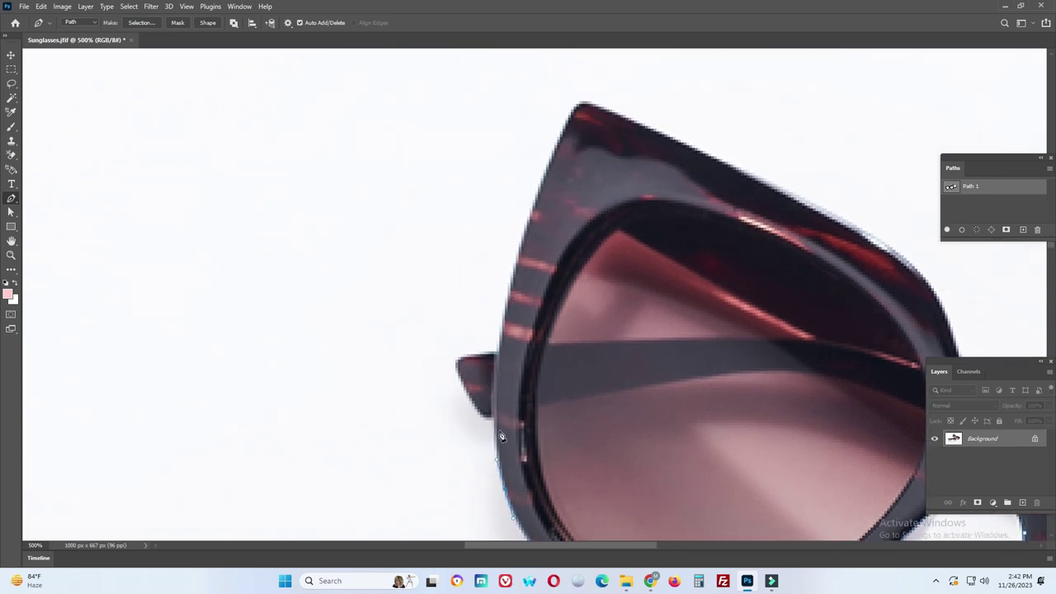
# Extend Path 1 up the dark frame's left side and temple to its upper tip
pyautogui.click(497, 423)
pyautogui.click(460, 371)
pyautogui.click(501, 358)
pyautogui.click(494, 270)
pyautogui.moveTo(453, 333); pyautogui.dragTo(402, 433)
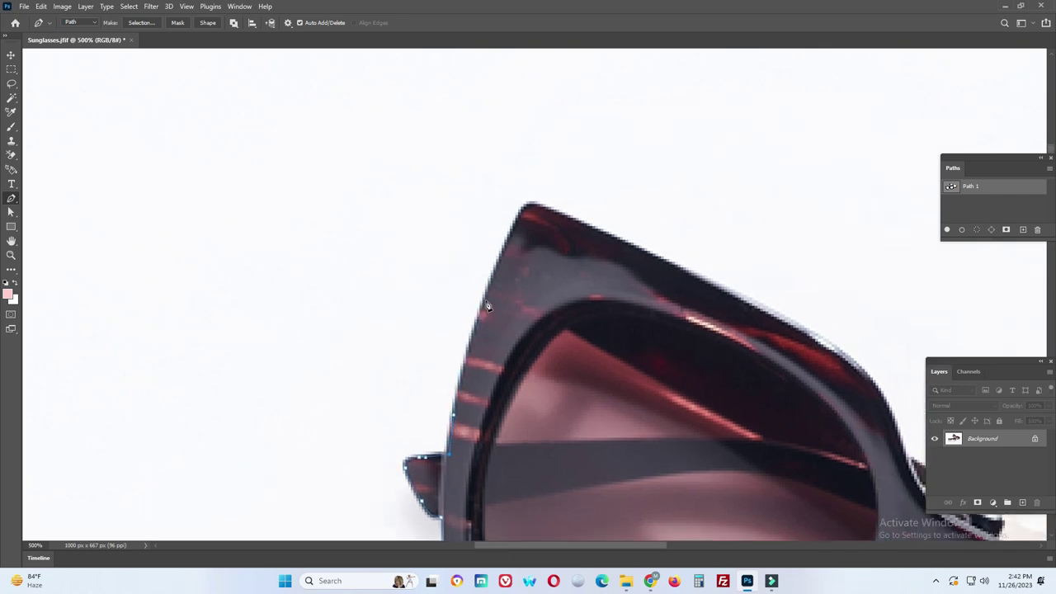
pyautogui.click(507, 246)
pyautogui.moveTo(506, 244); pyautogui.dragTo(476, 324)
pyautogui.click(498, 285)
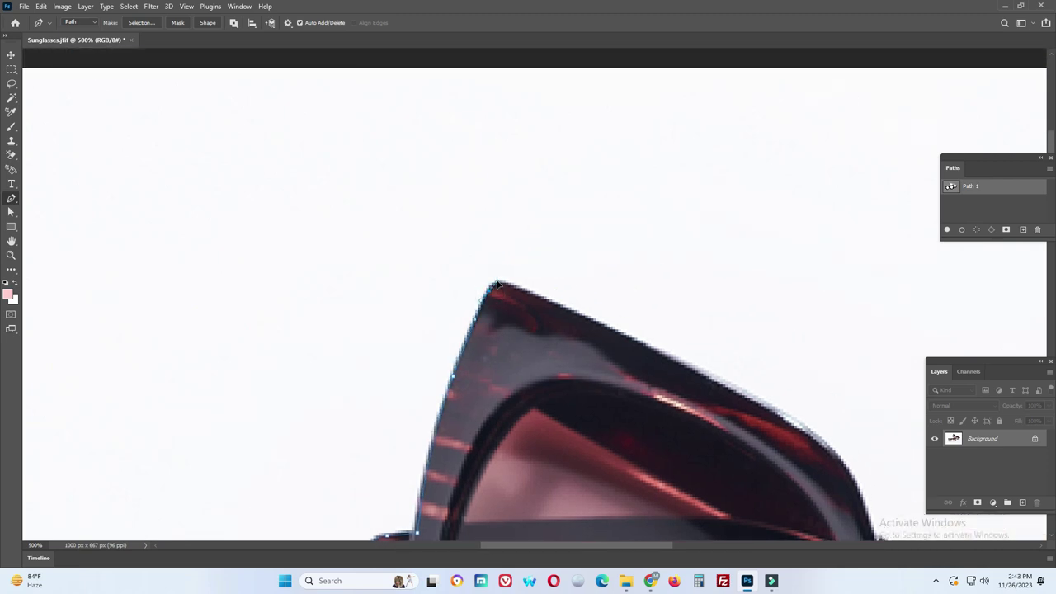
# Trace curved anchors along the frame's top edge down to where it dips toward the bridge
pyautogui.click(554, 305)
pyautogui.moveTo(546, 306); pyautogui.dragTo(333, 264)
pyautogui.click(472, 319)
pyautogui.moveTo(495, 322); pyautogui.dragTo(359, 267)
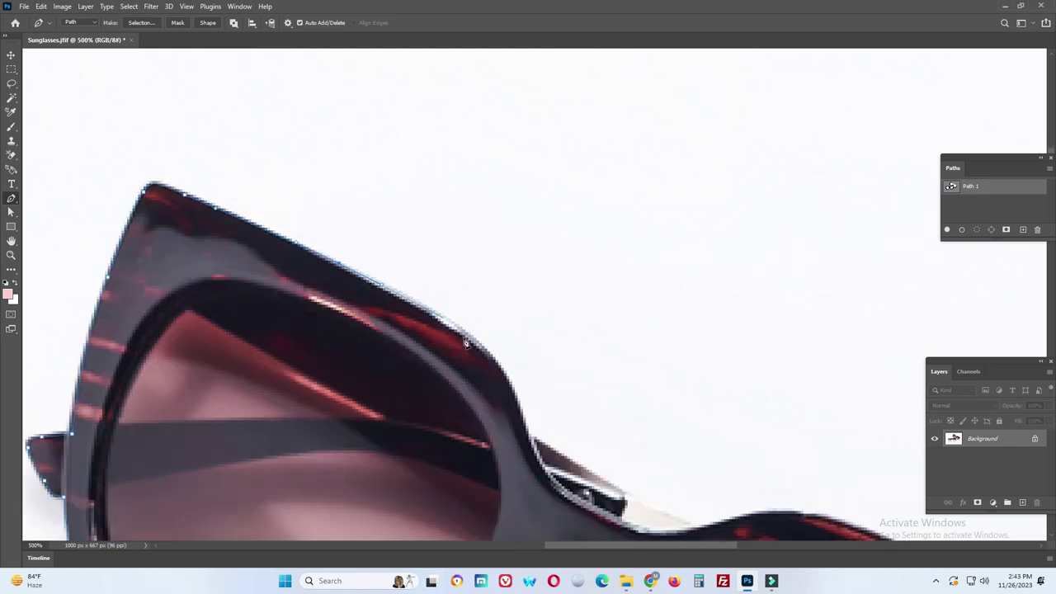
pyautogui.click(481, 346)
pyautogui.moveTo(507, 363); pyautogui.dragTo(517, 380)
pyautogui.moveTo(529, 441); pyautogui.dragTo(500, 345)
pyautogui.moveTo(492, 286); pyautogui.dragTo(482, 274)
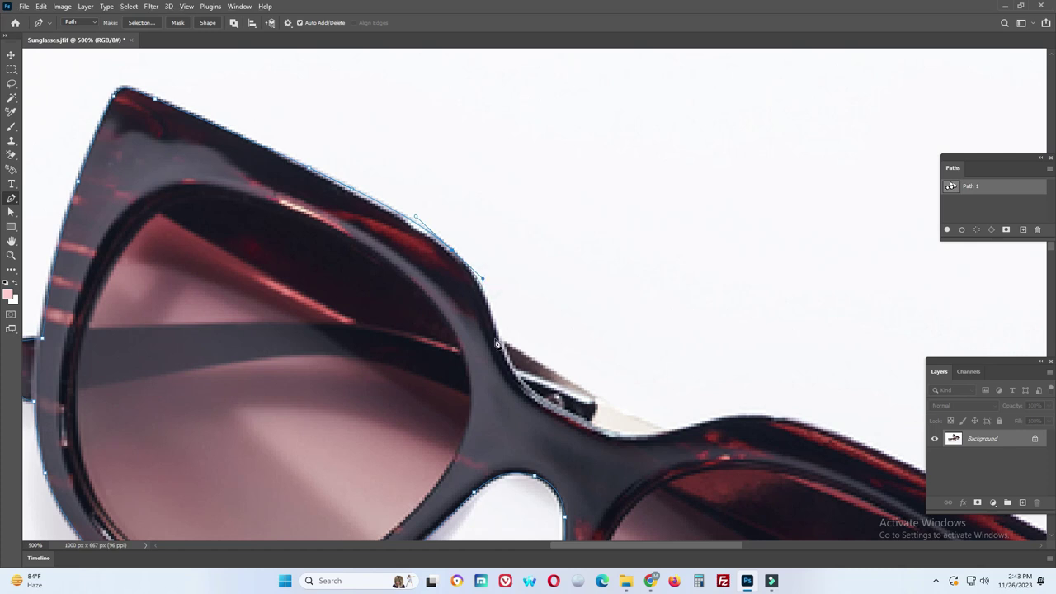
pyautogui.click(496, 341)
# Carry the path across the nose bridge and along the right frame's top toward its outer tip
pyautogui.moveTo(518, 355)
pyautogui.mouseDown()
pyautogui.moveTo(436, 343)
pyautogui.moveTo(490, 378)
pyautogui.moveTo(604, 389)
pyautogui.mouseUp()
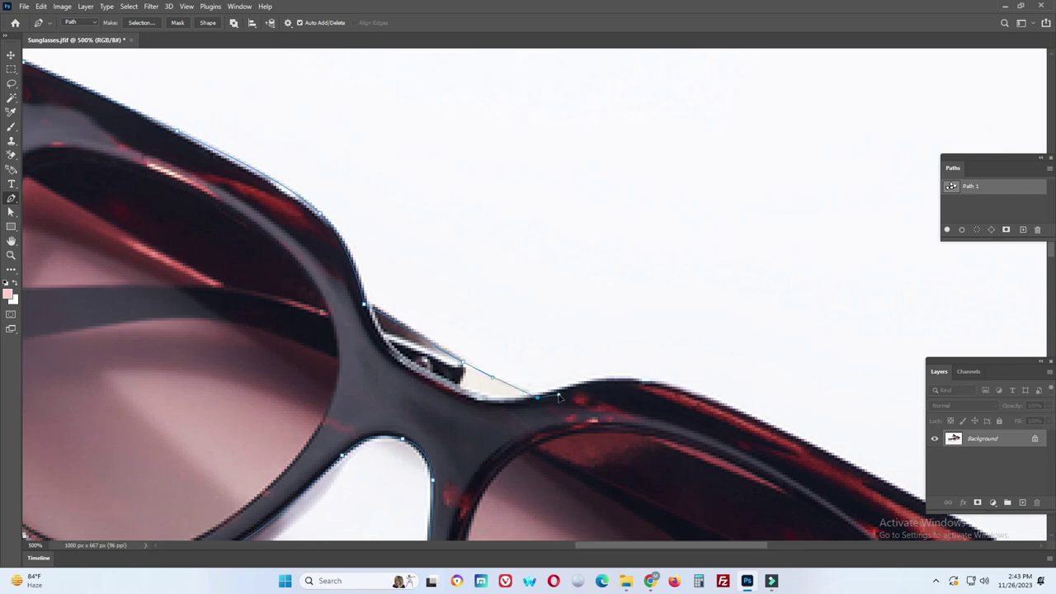
pyautogui.click(637, 380)
pyautogui.moveTo(513, 345); pyautogui.dragTo(333, 292)
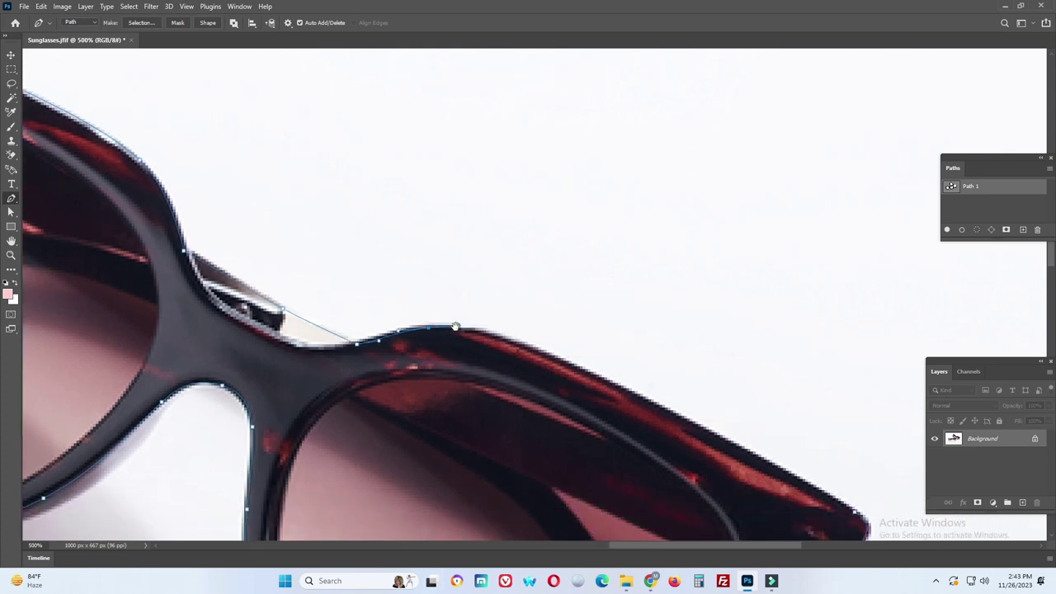
pyautogui.click(535, 350)
pyautogui.moveTo(548, 356)
pyautogui.mouseDown()
pyautogui.moveTo(575, 371)
pyautogui.moveTo(512, 350)
pyautogui.mouseUp()
pyautogui.moveTo(632, 377)
pyautogui.mouseDown()
pyautogui.moveTo(488, 366)
pyautogui.moveTo(535, 384)
pyautogui.mouseUp()
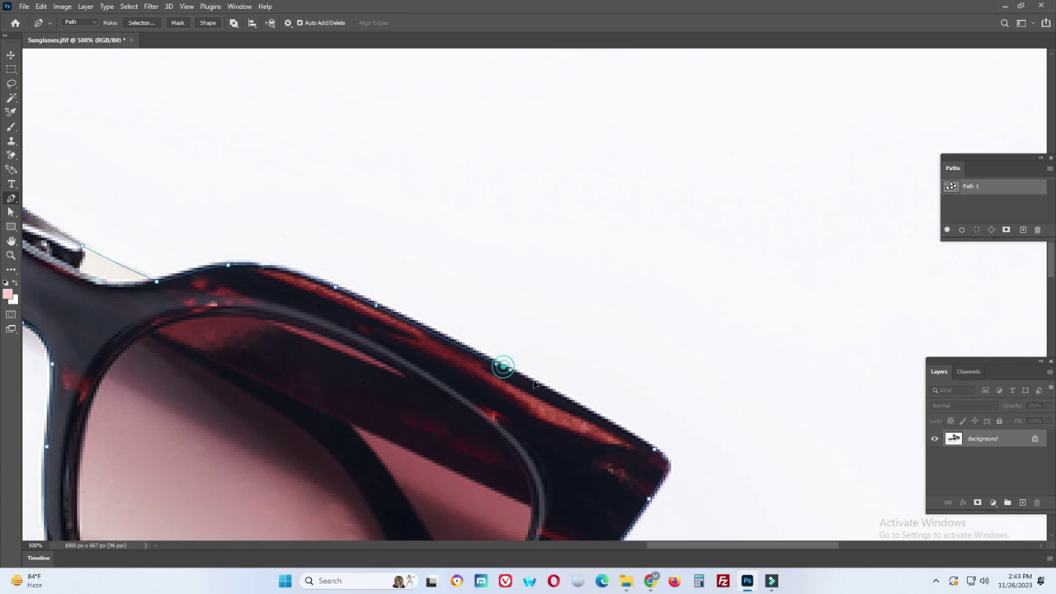
pyautogui.click(569, 403)
pyautogui.moveTo(624, 424); pyautogui.dragTo(497, 360)
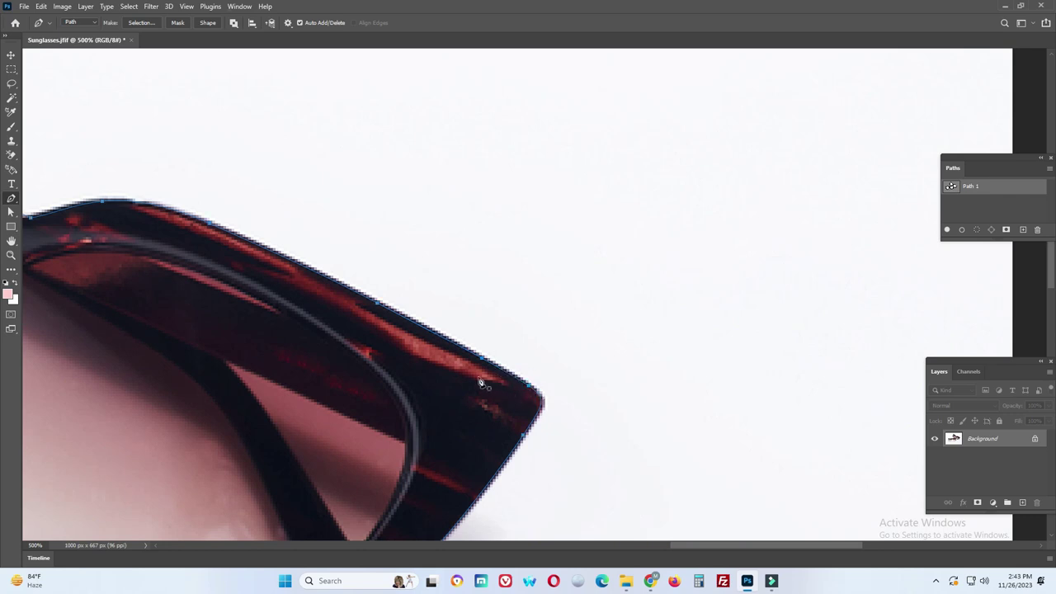
# With the Direct Selection Tool, marquee-select a group of path anchors around both sunglasses and nudge them
pyautogui.hotkey('ctrl', '0')
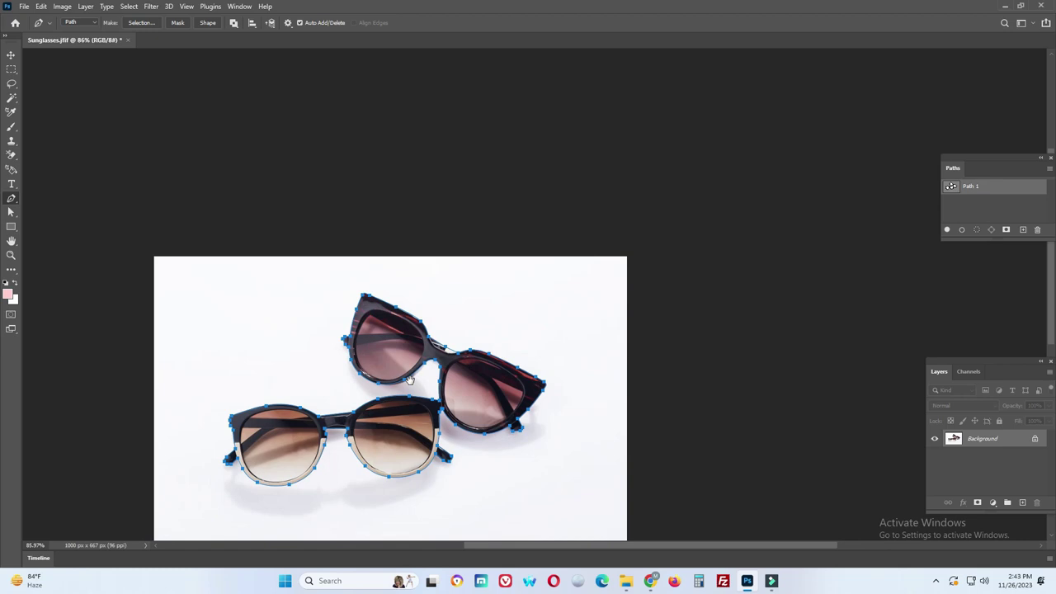
pyautogui.moveTo(410, 380); pyautogui.dragTo(430, 388)
pyautogui.hotkey('ctrl', '+')
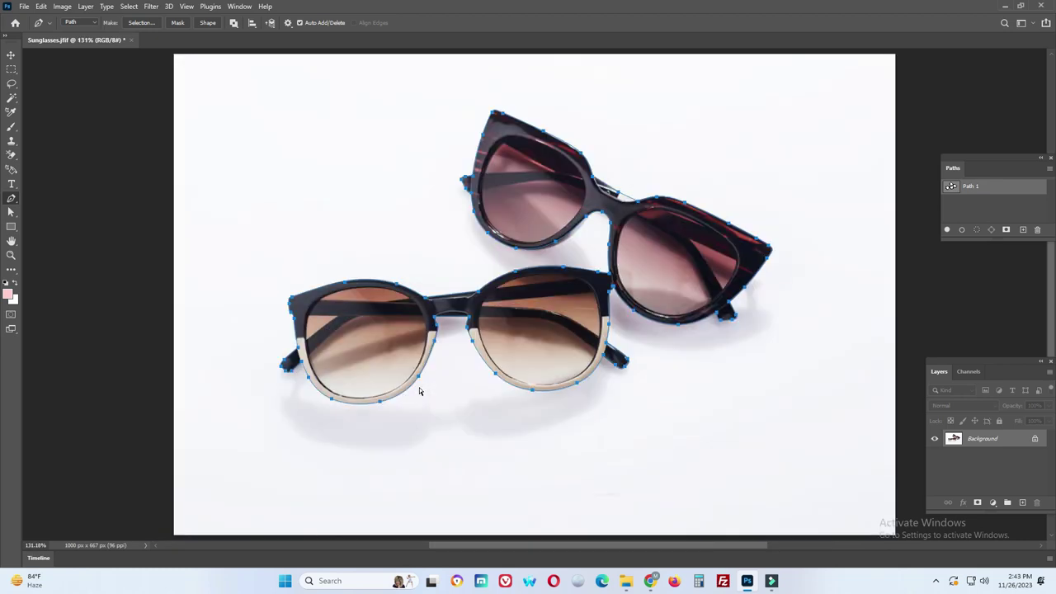
pyautogui.scroll(-3, 561, 396)
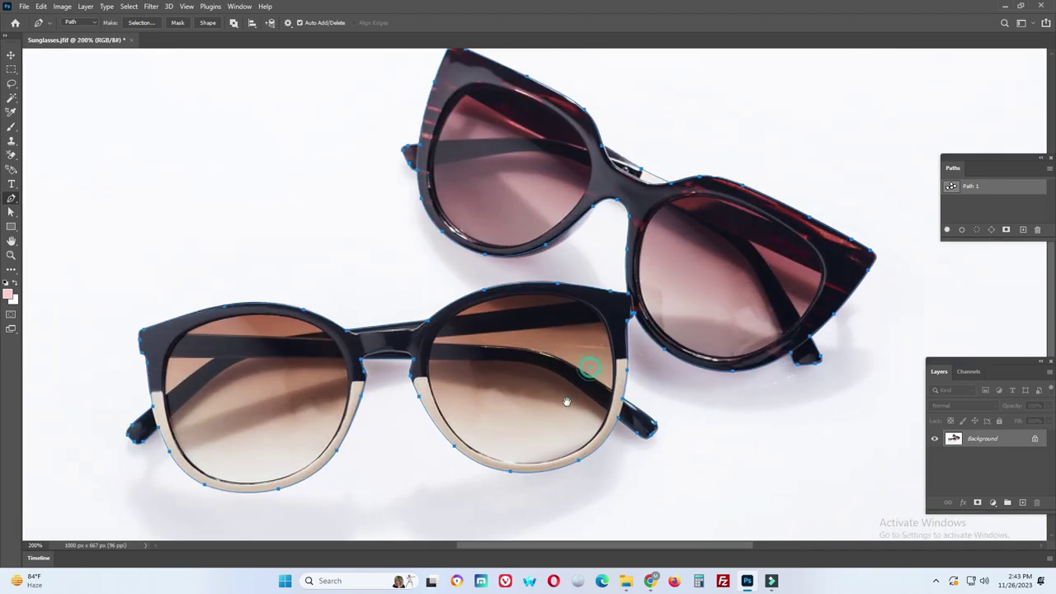
pyautogui.moveTo(636, 379); pyautogui.dragTo(616, 384)
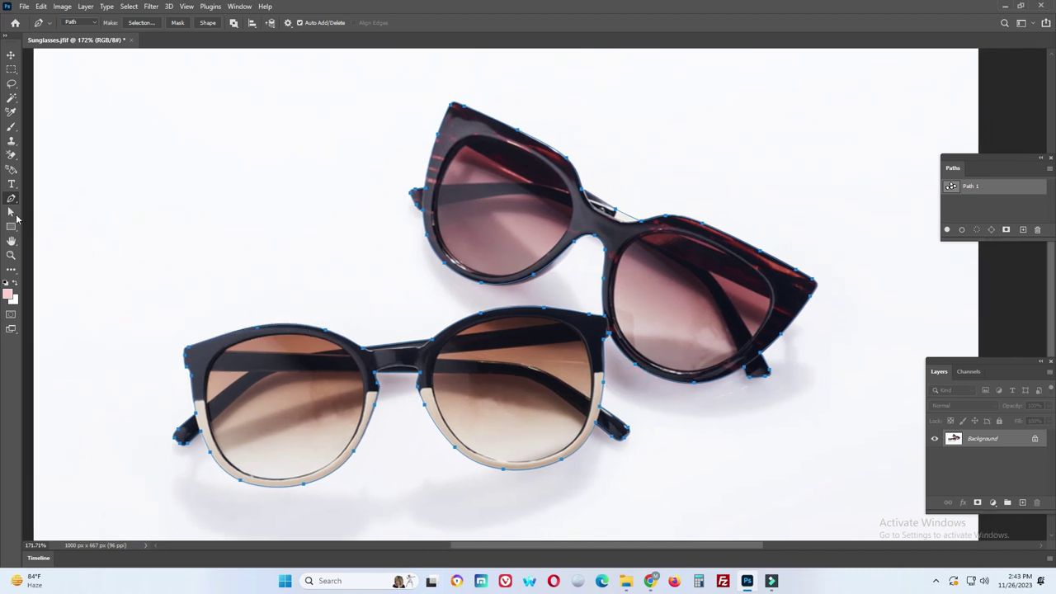
pyautogui.click(11, 213)
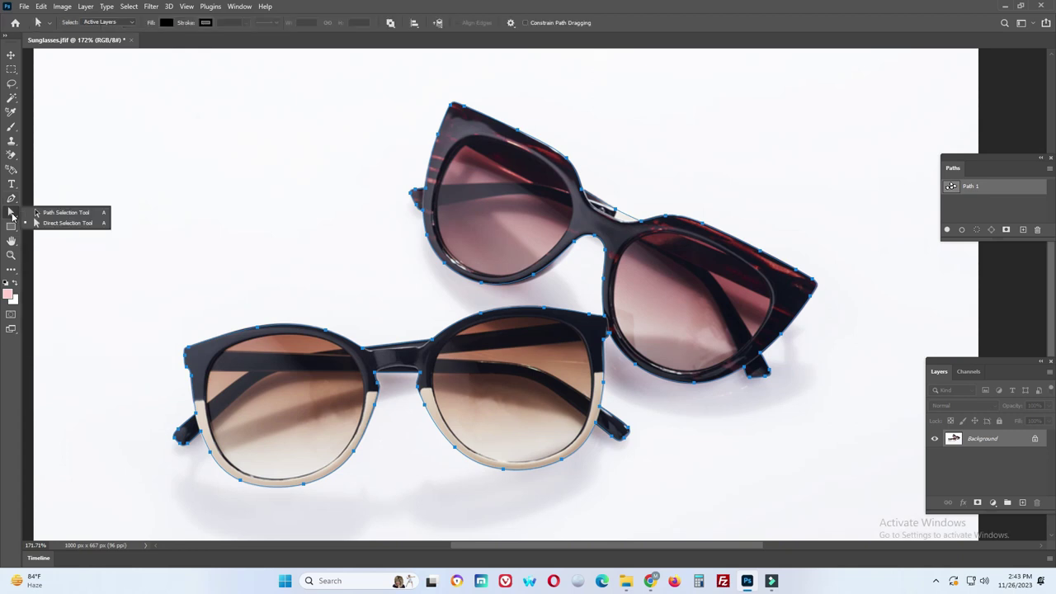
pyautogui.click(62, 224)
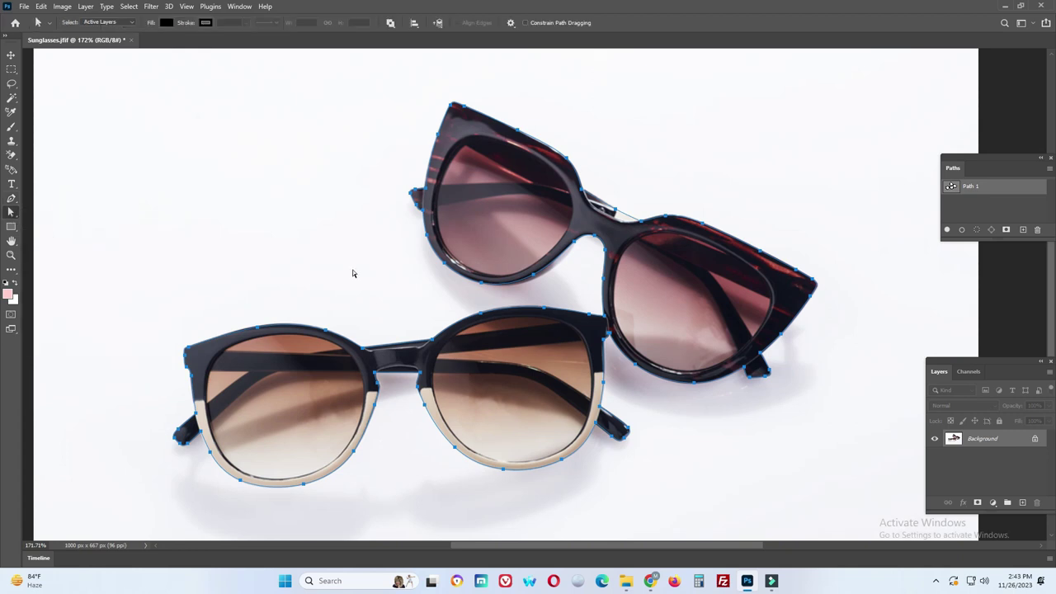
pyautogui.moveTo(162, 85); pyautogui.dragTo(882, 506)
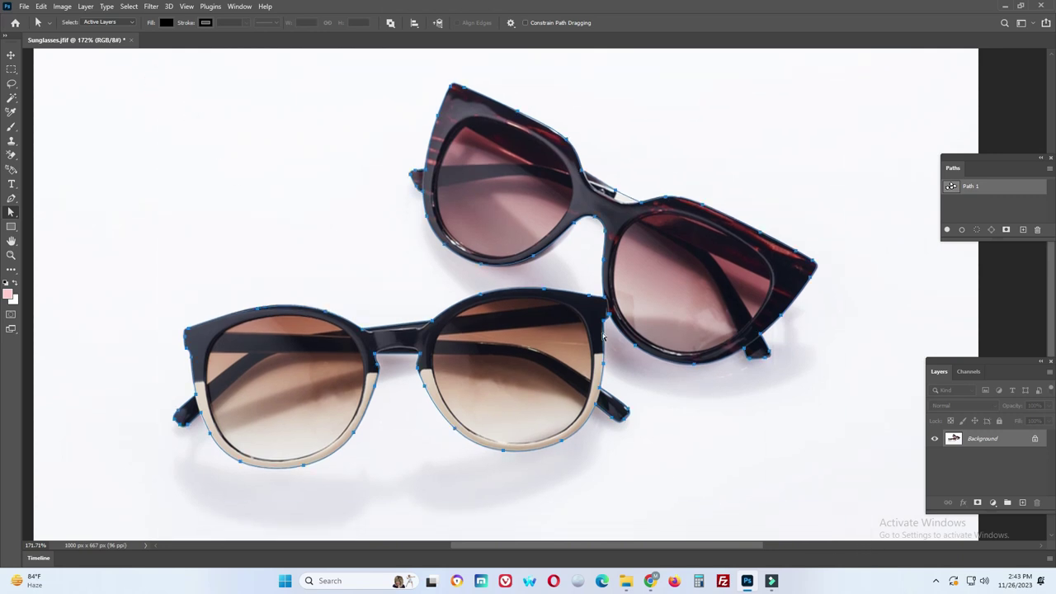
pyautogui.scroll(2, 583, 308)
pyautogui.moveTo(603, 323)
pyautogui.mouseDown()
pyautogui.moveTo(595, 340)
pyautogui.moveTo(597, 330)
pyautogui.mouseUp()
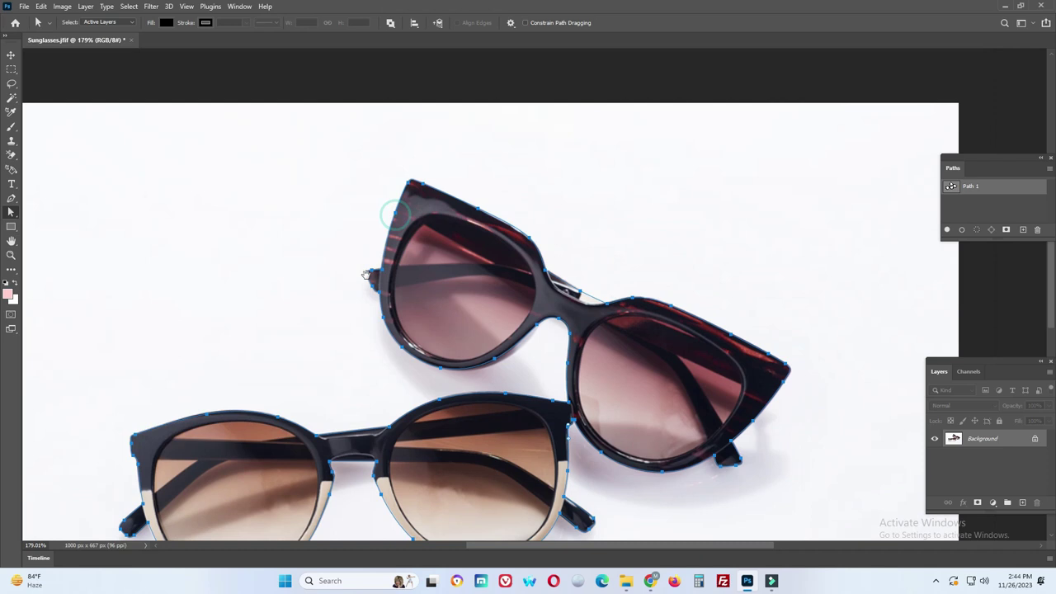
# Reshape the path segment at the dark frame's upper-left tip to hug the frame, then deselect the path
pyautogui.moveTo(405, 210)
pyautogui.mouseDown()
pyautogui.moveTo(440, 283)
pyautogui.moveTo(423, 261)
pyautogui.mouseUp()
pyautogui.click(401, 232)
pyautogui.click(412, 250)
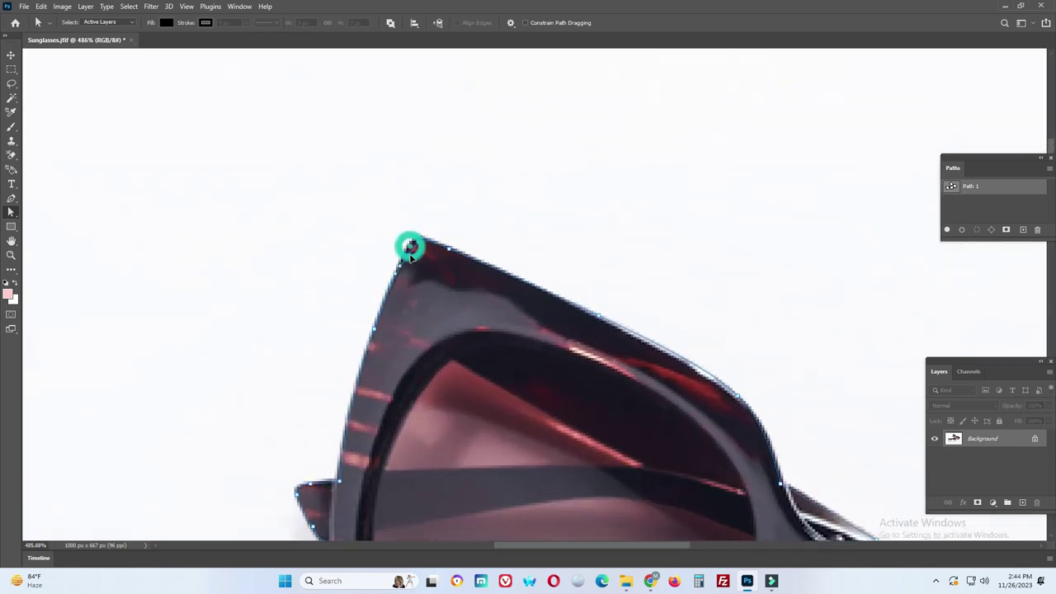
pyautogui.click(380, 217)
pyautogui.moveTo(450, 250); pyautogui.dragTo(451, 259)
pyautogui.click(405, 245)
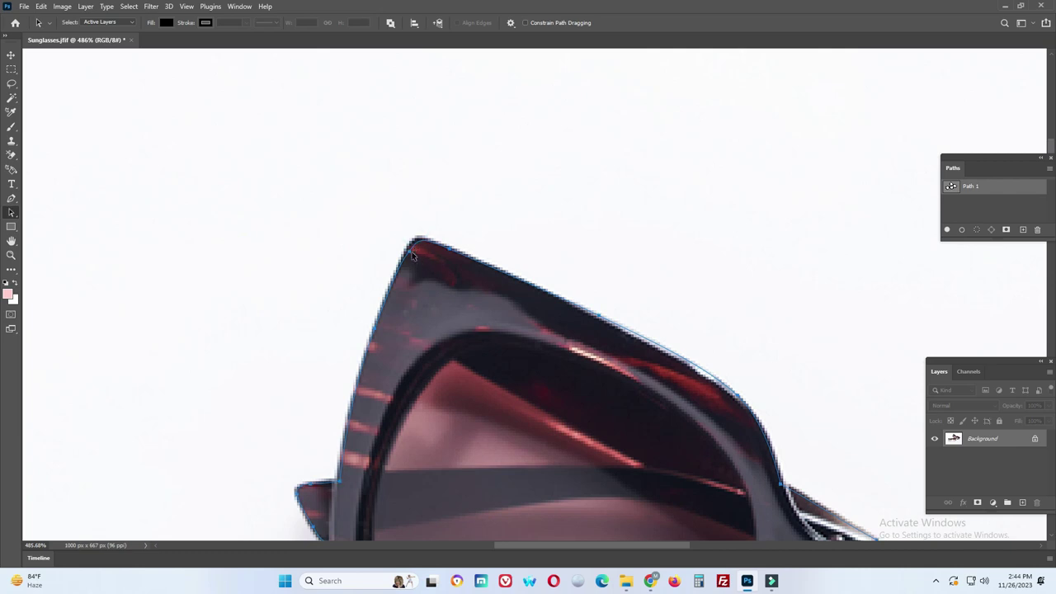
pyautogui.click(408, 256)
pyautogui.click(326, 254)
pyautogui.scroll(-10, 348, 282)
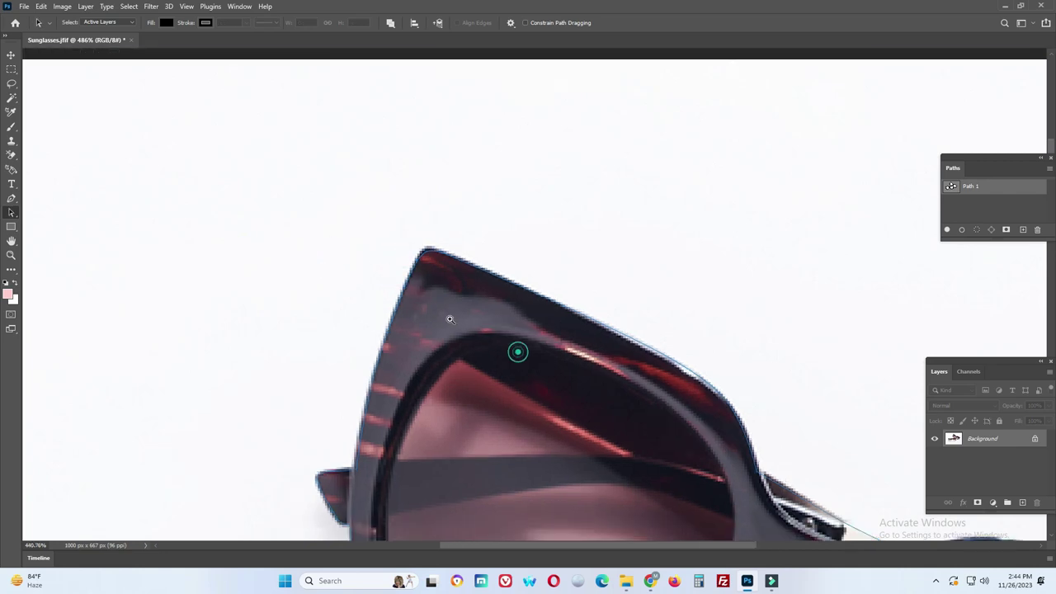
pyautogui.moveTo(528, 437); pyautogui.dragTo(374, 311)
# Make a new selection from Path 1 with a Feather Radius of 0
pyautogui.scroll(3, 375, 309)
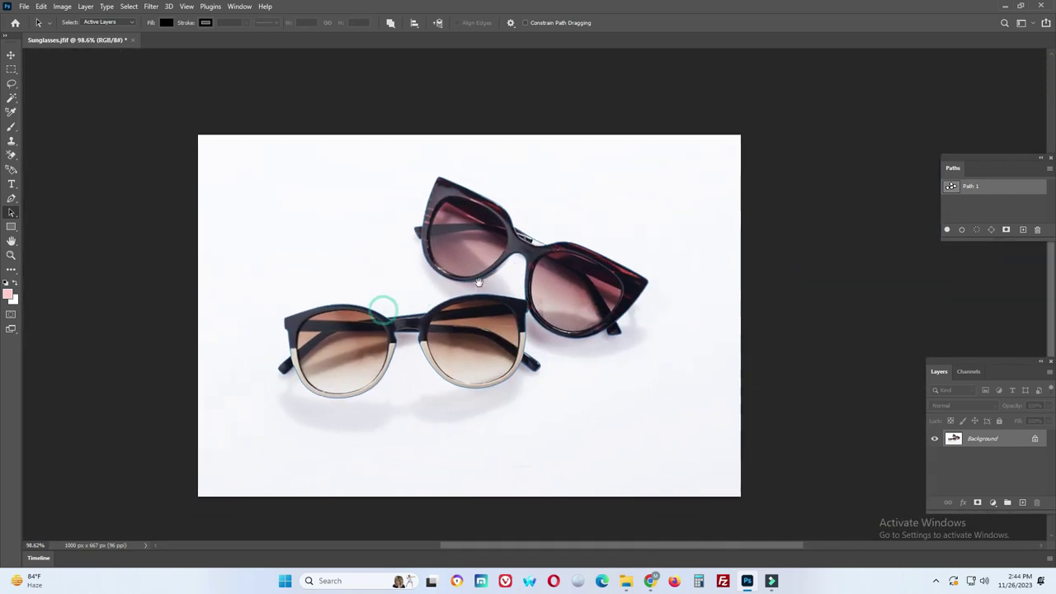
pyautogui.moveTo(477, 290); pyautogui.dragTo(496, 278)
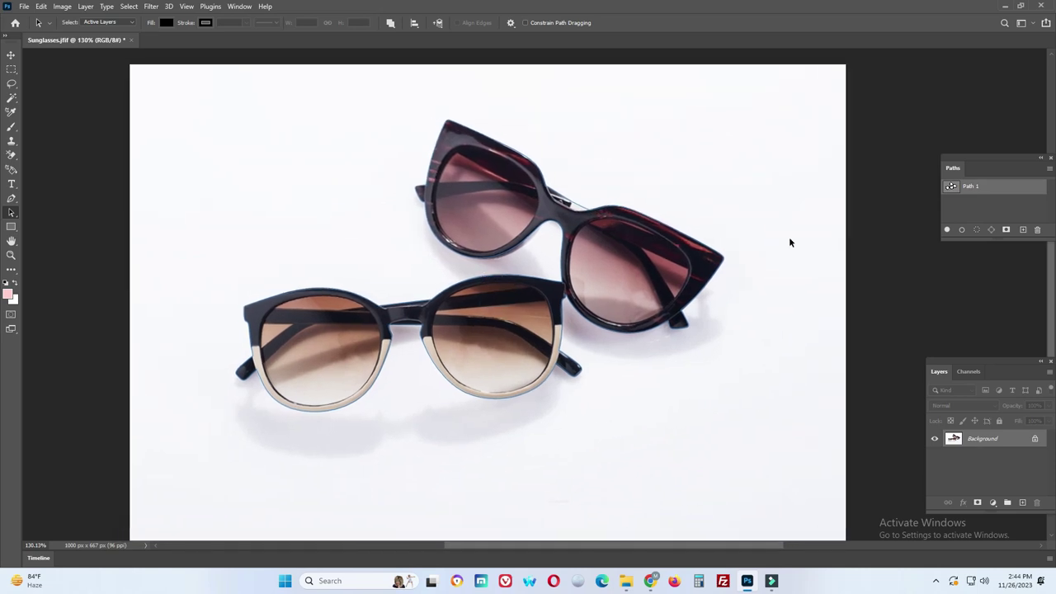
pyautogui.click(961, 188)
pyautogui.click(1050, 170)
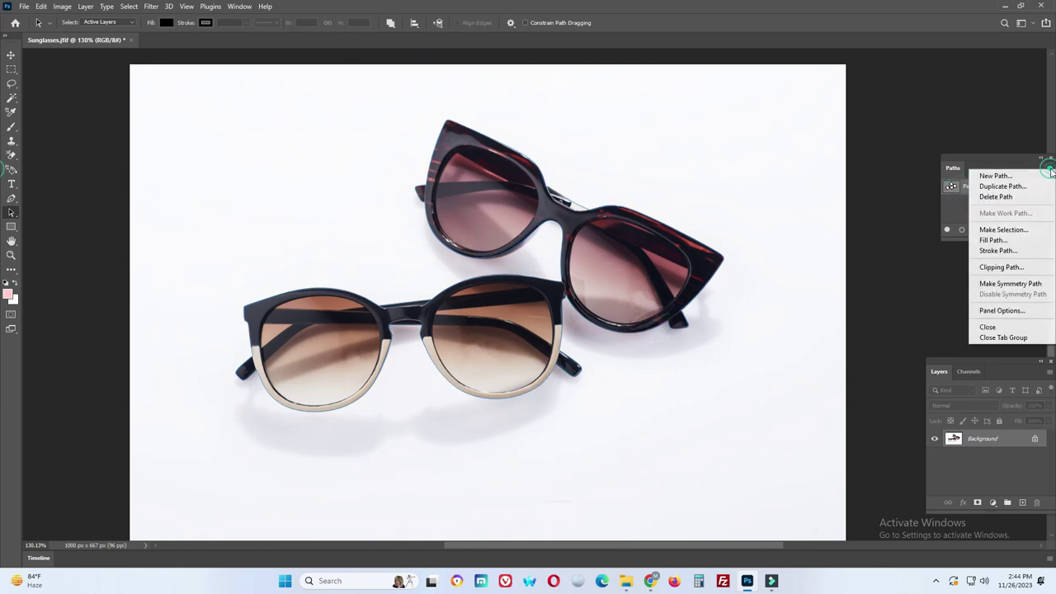
pyautogui.click(1004, 231)
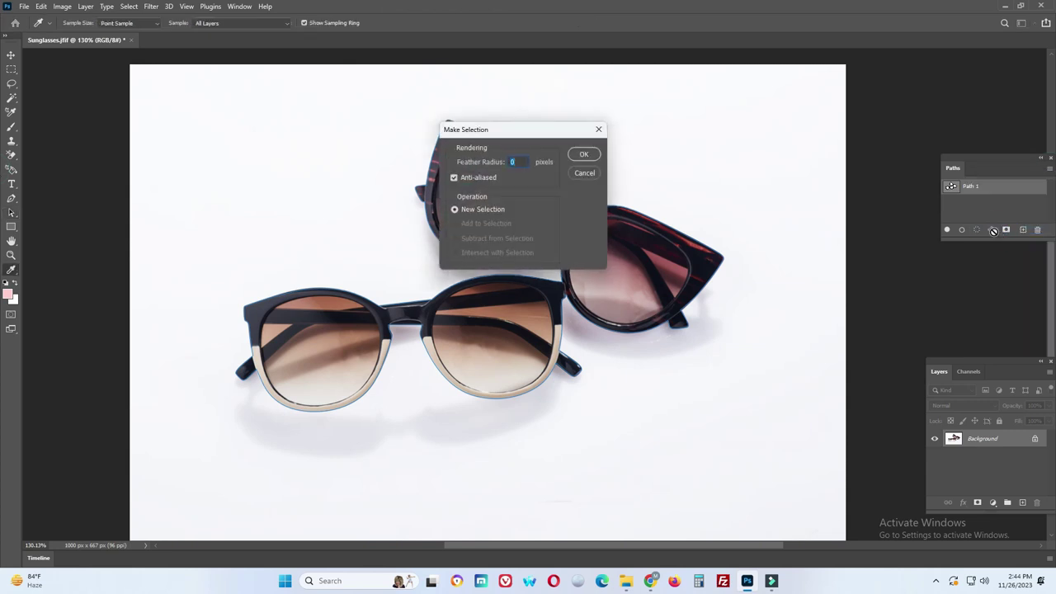
pyautogui.click(585, 156)
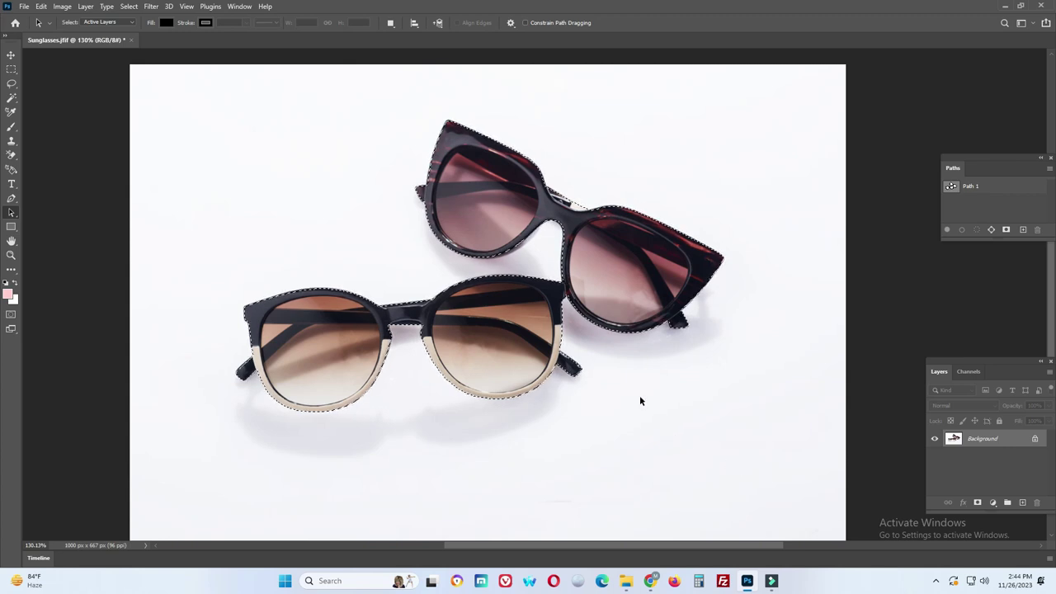
# Copy the selected sunglasses to Layer 1 and duplicate the Background layer with Ctrl+J
pyautogui.moveTo(949, 436); pyautogui.dragTo(972, 443)
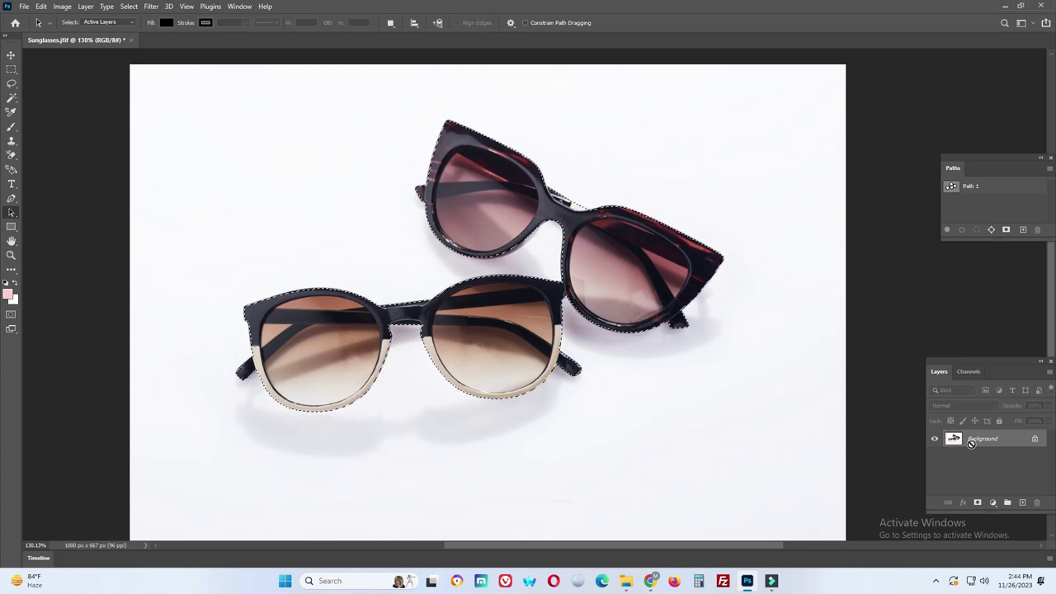
pyautogui.hotkey('ctrl', 'j')
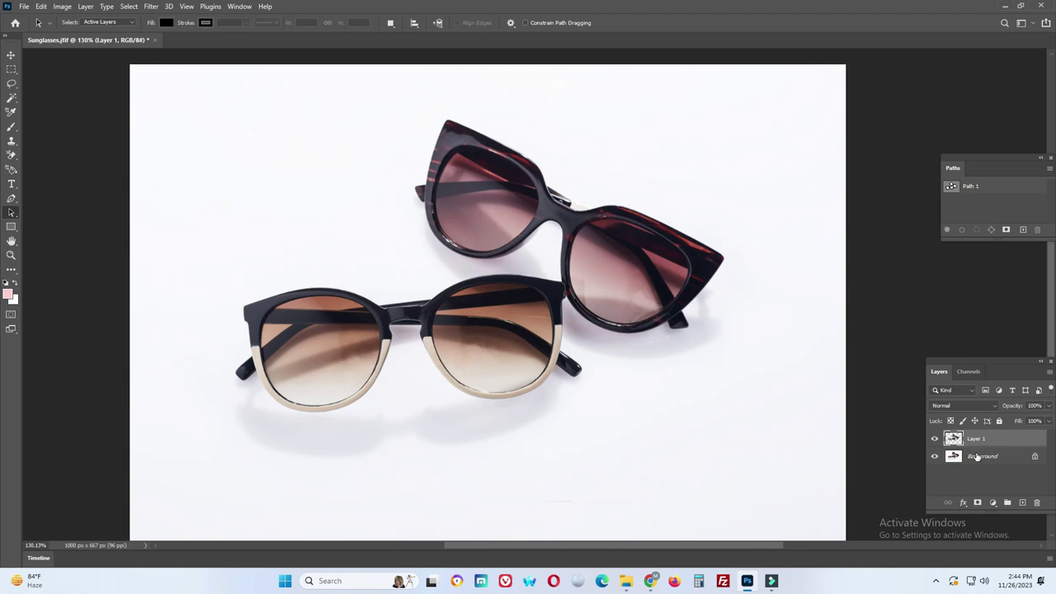
pyautogui.click(976, 456)
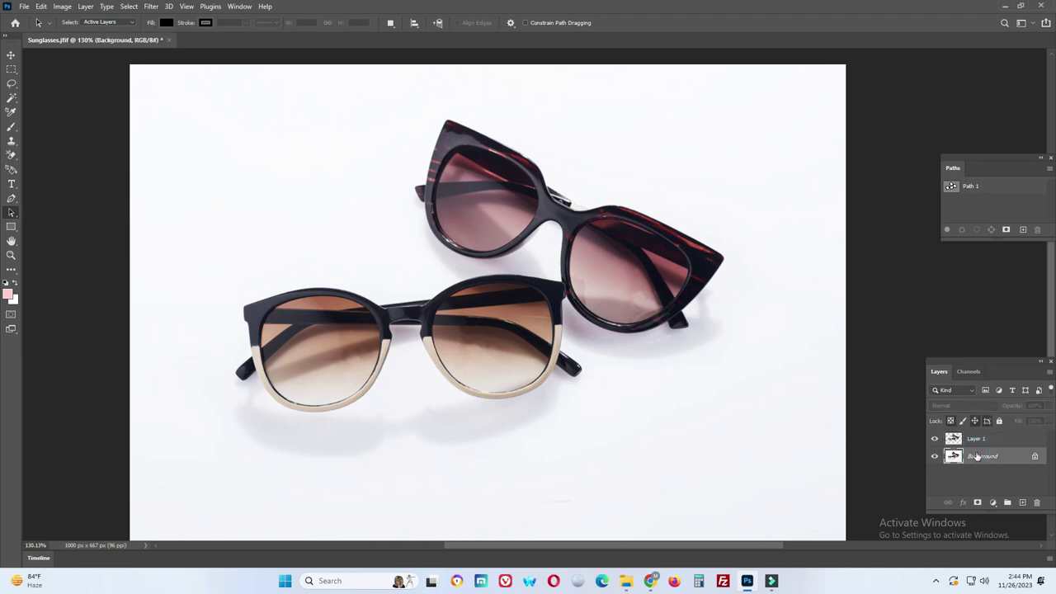
pyautogui.hotkey('ctrl', 'j')
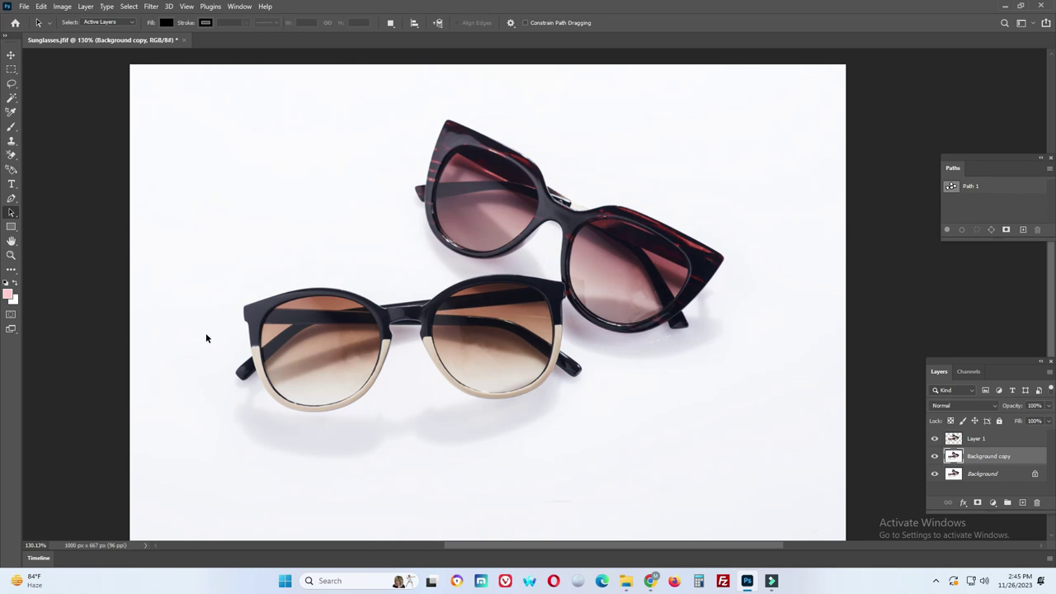
# Try filling the Background copy layer with pink, then with a deeper yellow
pyautogui.press('i')
pyautogui.click(10, 295)
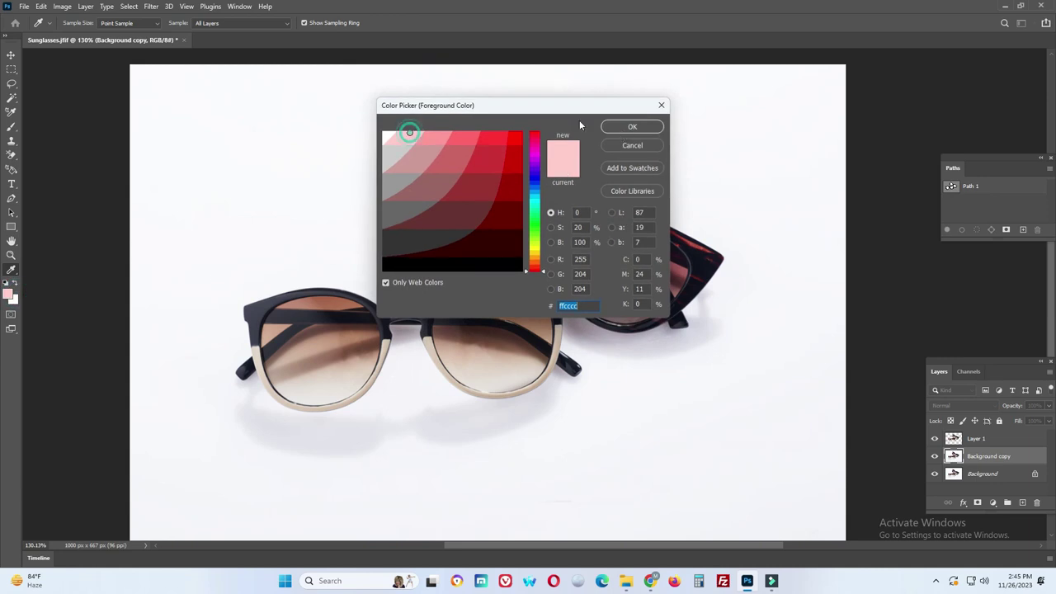
pyautogui.click(627, 125)
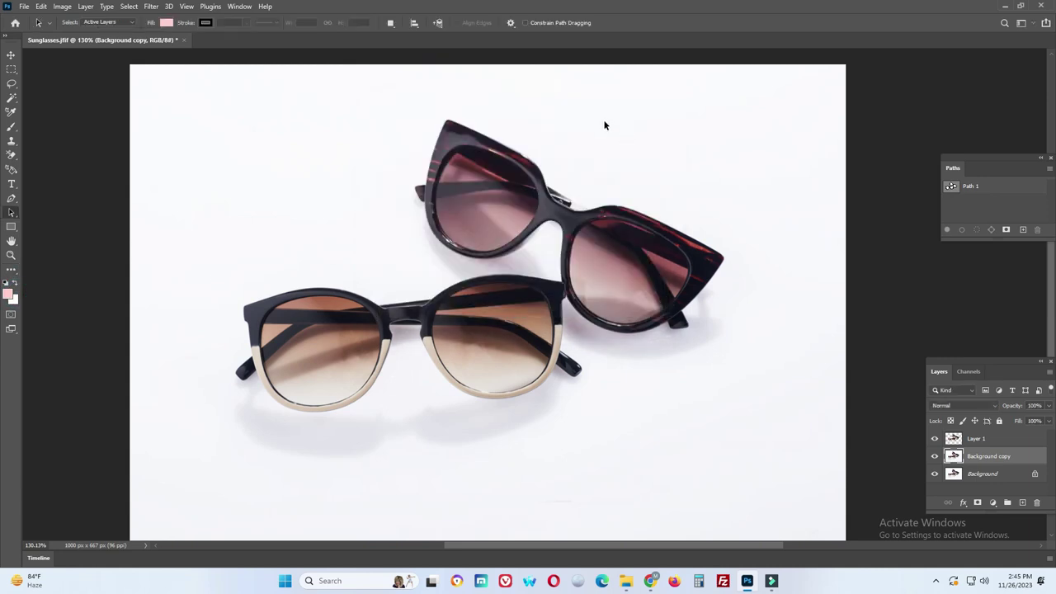
pyautogui.hotkey('alt', 'BackSpace')
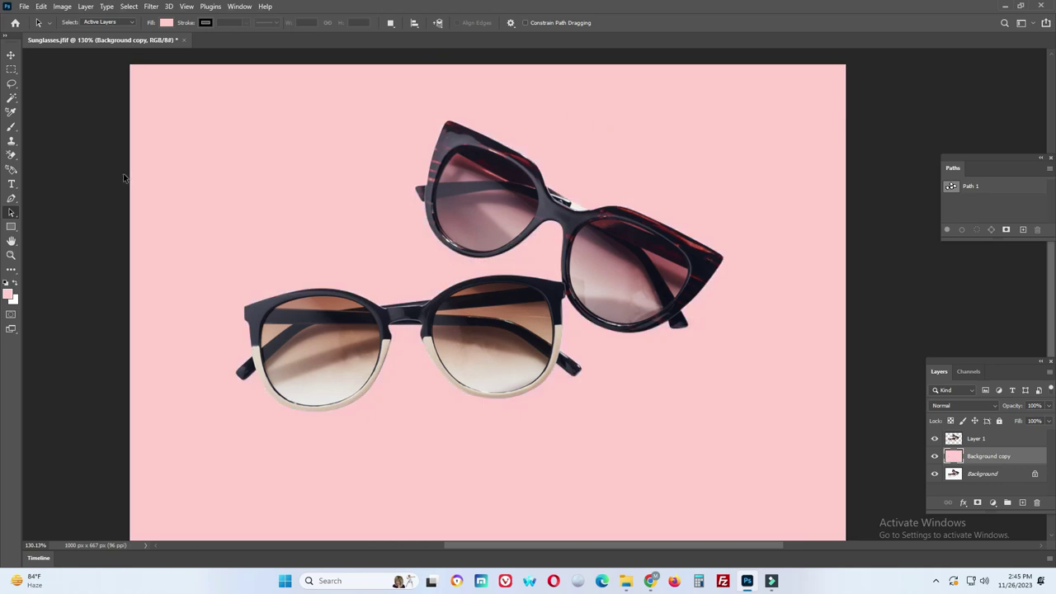
pyautogui.click(10, 295)
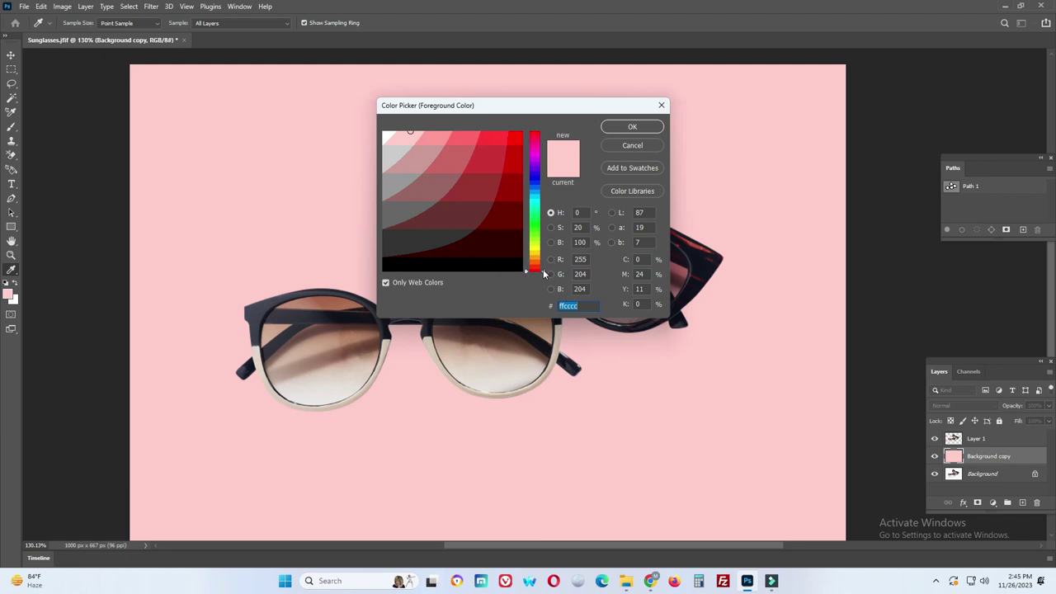
pyautogui.moveTo(544, 274); pyautogui.dragTo(543, 248)
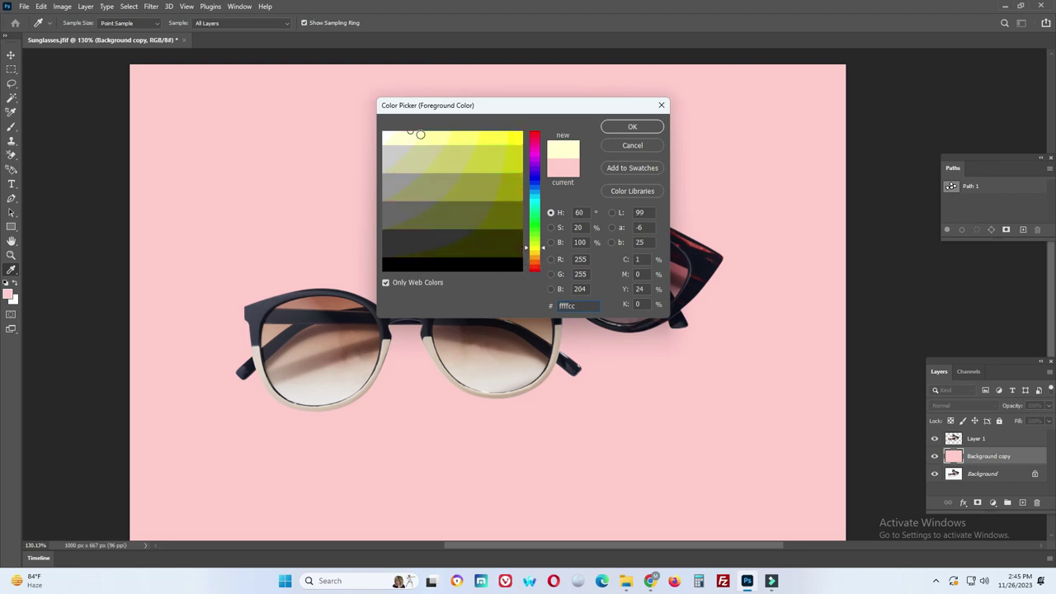
pyautogui.click(433, 135)
pyautogui.click(629, 128)
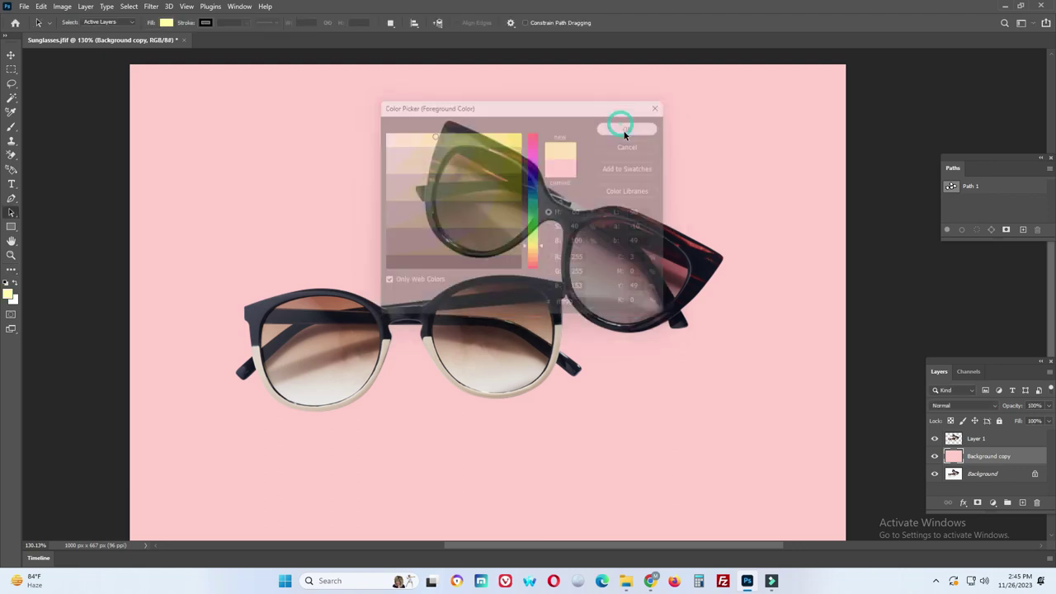
pyautogui.hotkey('alt', 'BackSpace')
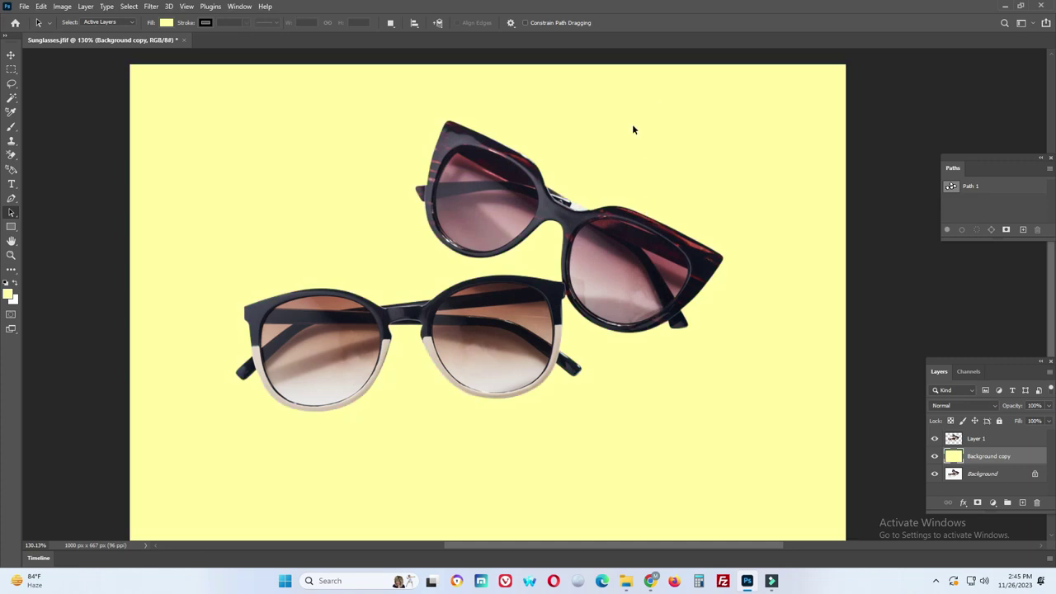
# Refill the Background copy layer with light green #99ff99
pyautogui.click(10, 295)
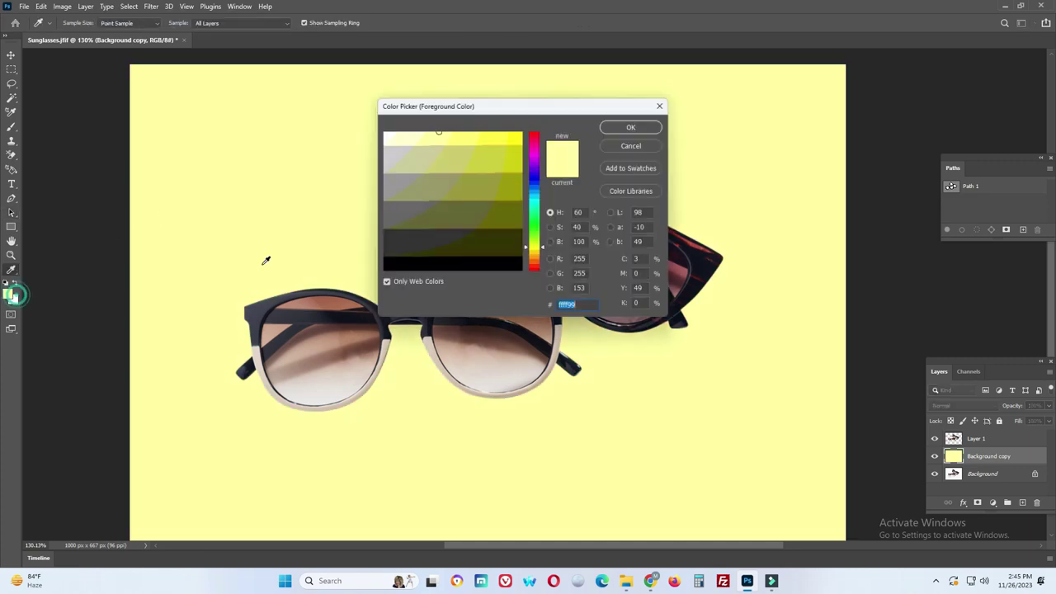
pyautogui.moveTo(543, 252); pyautogui.dragTo(537, 221)
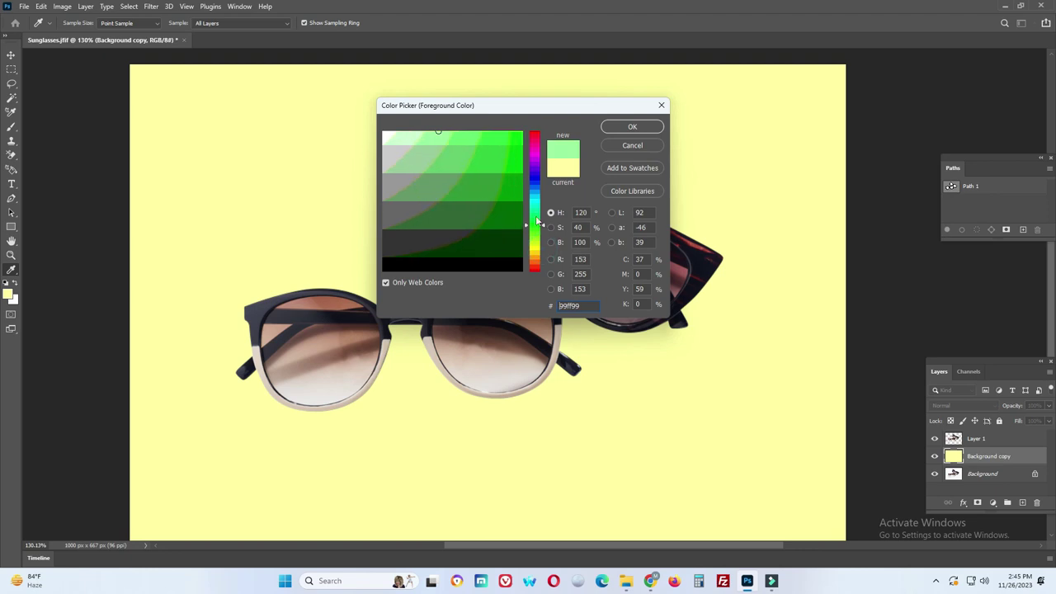
pyautogui.click(632, 126)
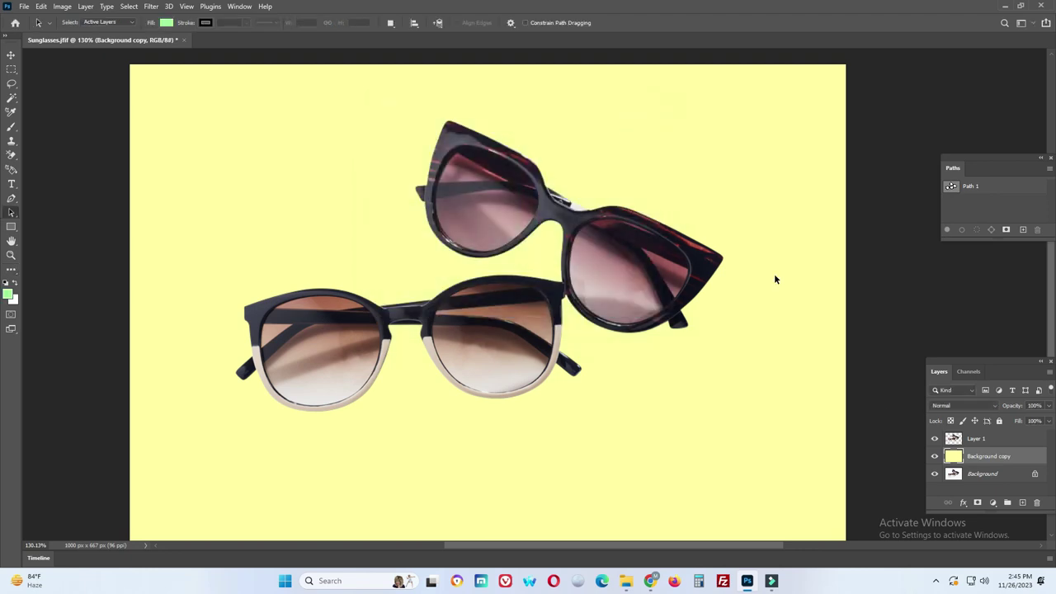
pyautogui.hotkey('alt', 'BackSpace')
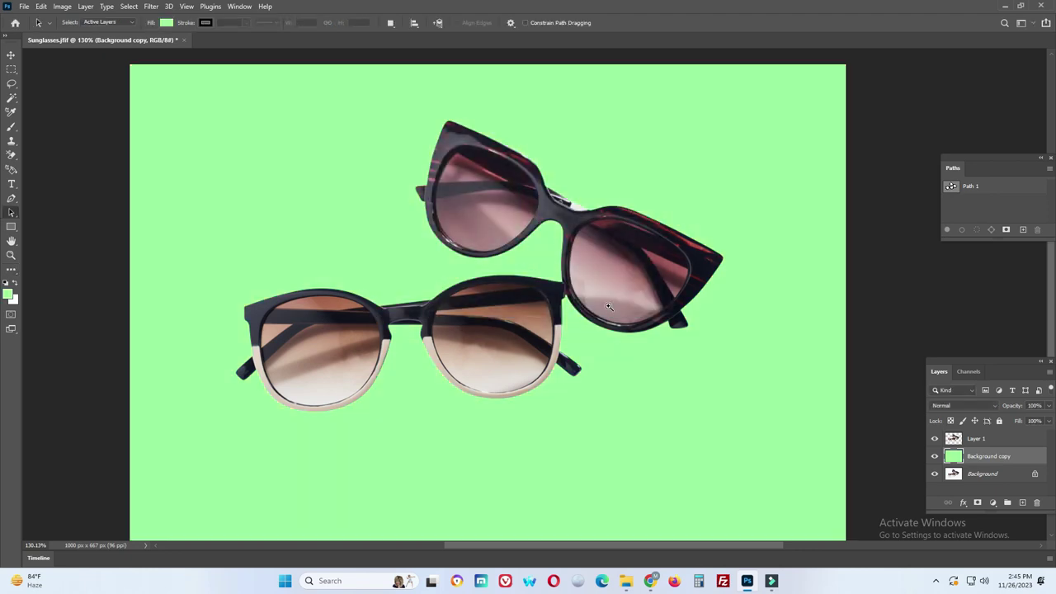
pyautogui.scroll(-2, 585, 299)
# Save the image as Sunglasses.psd in Photoshop format, accepting the default format options
pyautogui.scroll(2, 585, 300)
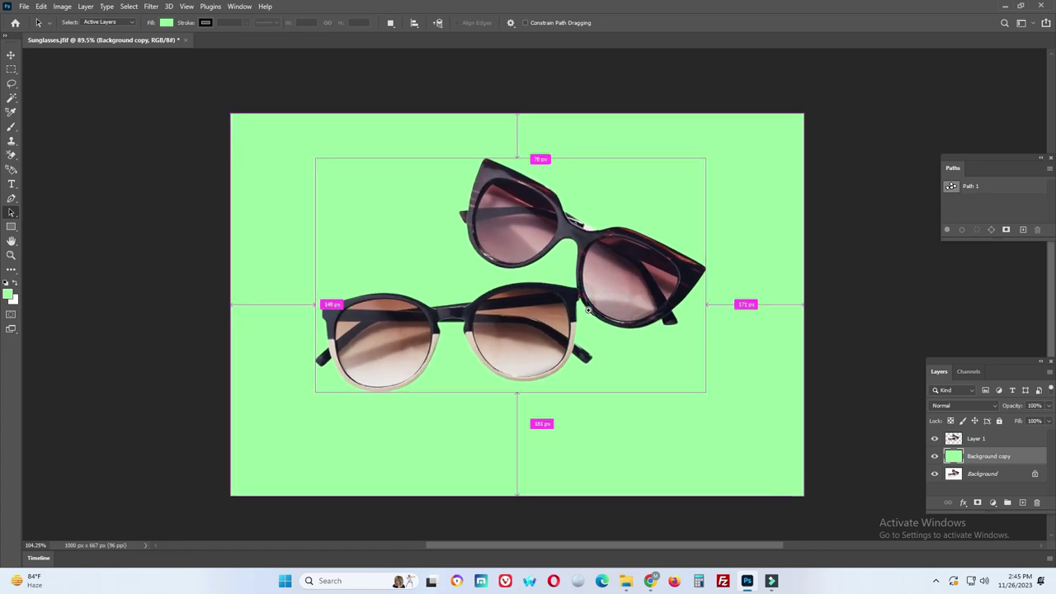
pyautogui.moveTo(612, 284); pyautogui.dragTo(608, 290)
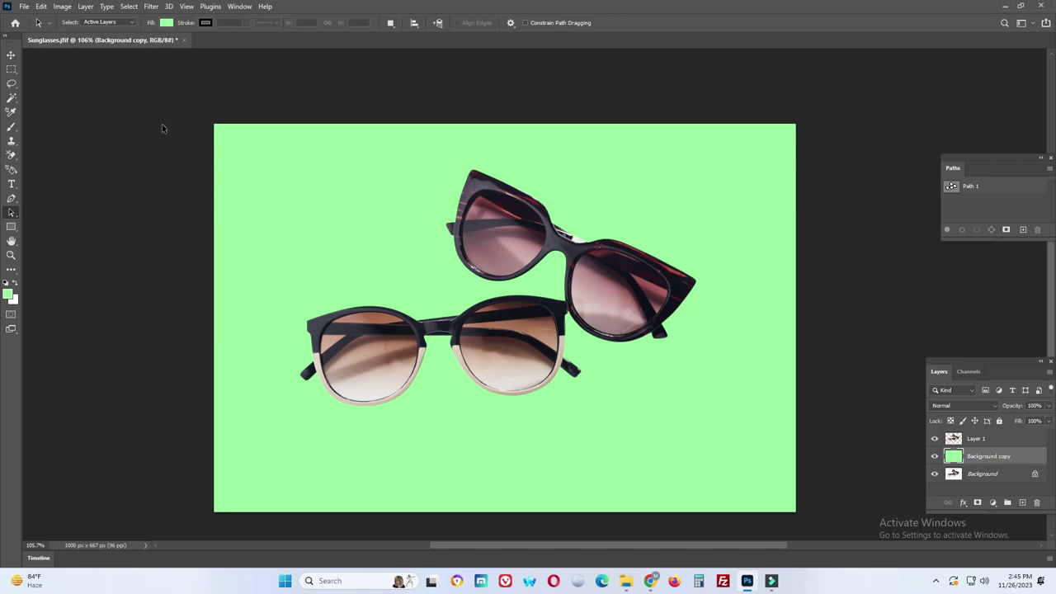
pyautogui.click(24, 7)
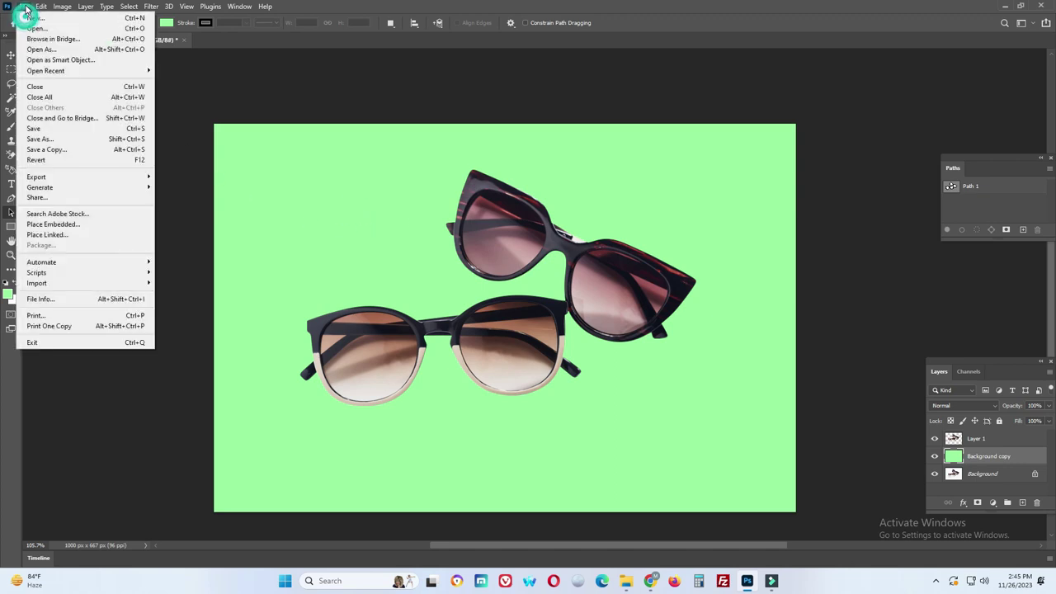
pyautogui.click(39, 139)
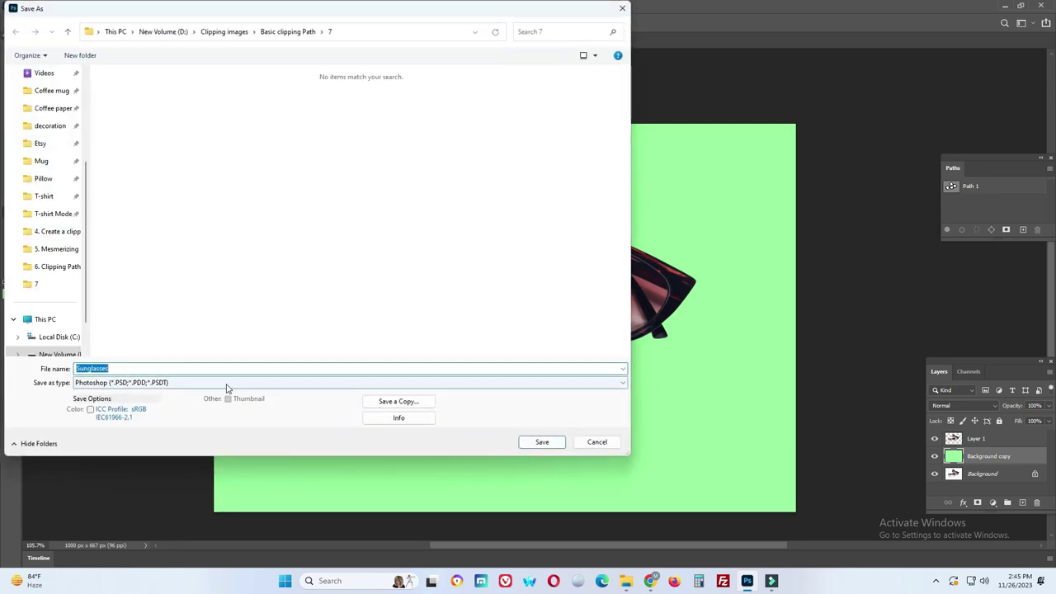
pyautogui.click(227, 384)
pyautogui.click(155, 394)
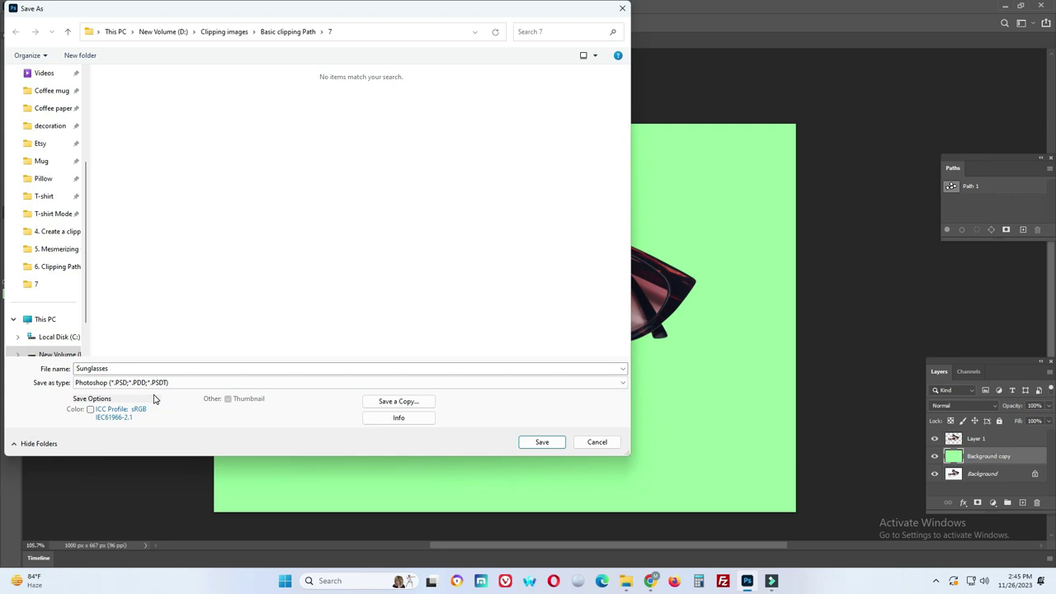
pyautogui.click(542, 444)
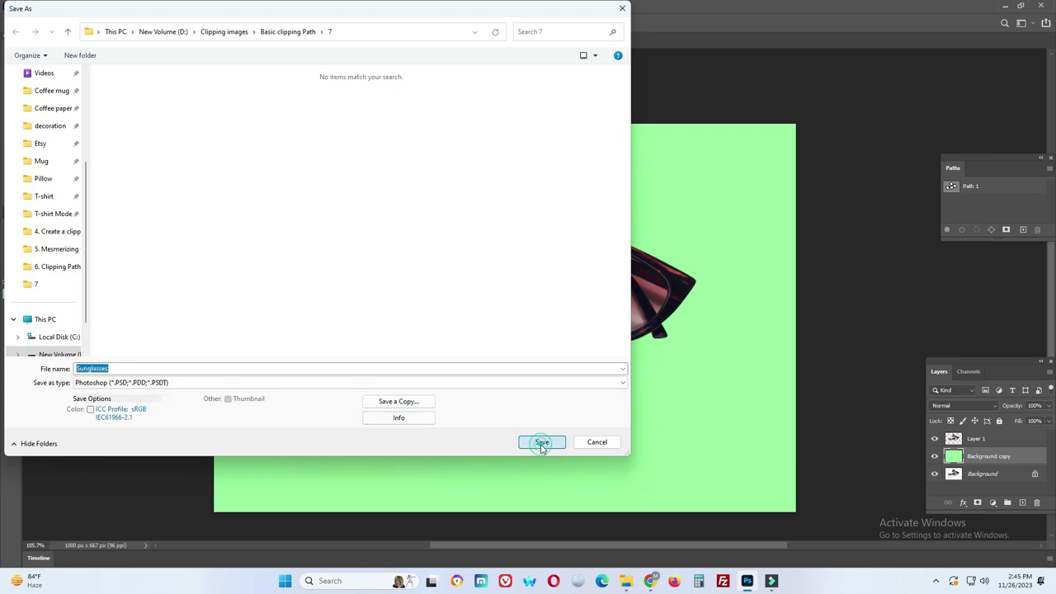
pyautogui.click(648, 163)
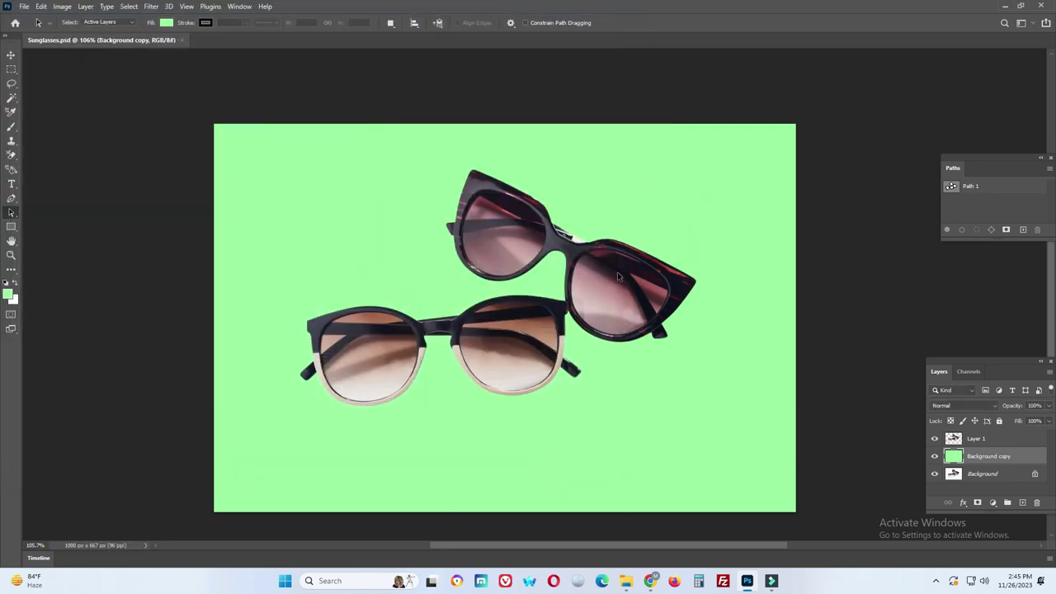